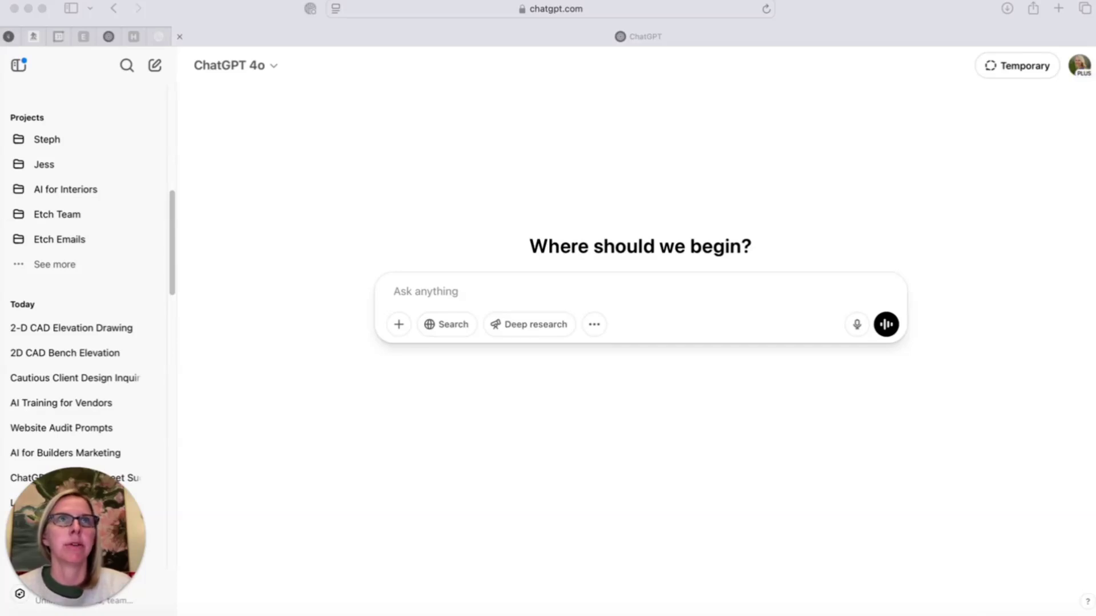
Attach the bookshelf photo and dictate a request for a 2-D flat elevation drawing from this view.
{"action": "left_click_drag", "start_coordinate": [952, 204], "coordinate": [670, 349]}
{"action": "left_click", "coordinate": [479, 324]}
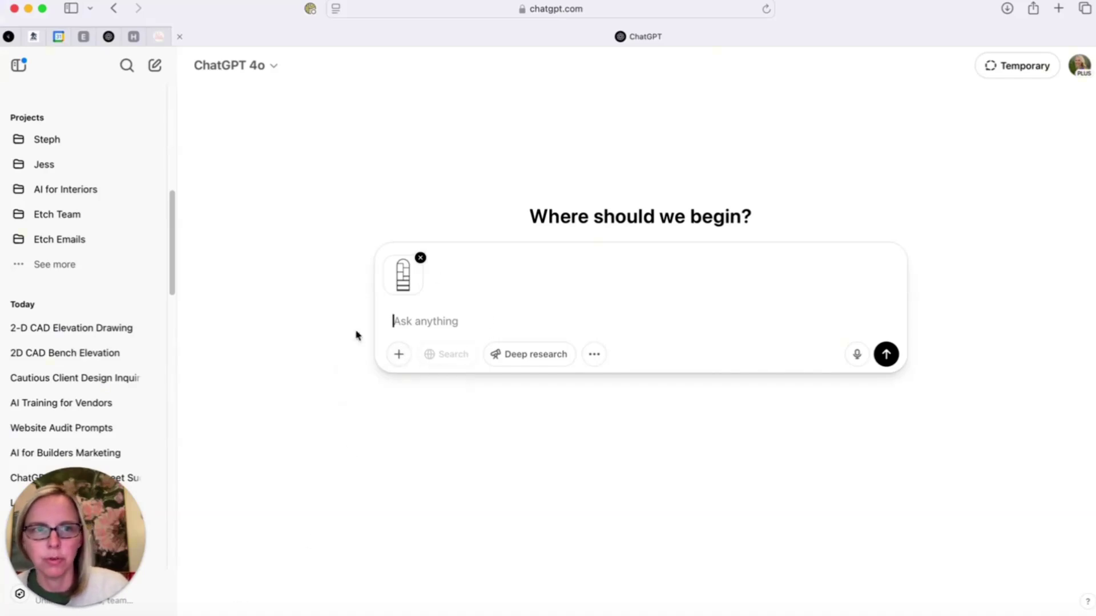
{"action": "key", "text": "fn"}
{"action": "key", "text": "fn"}
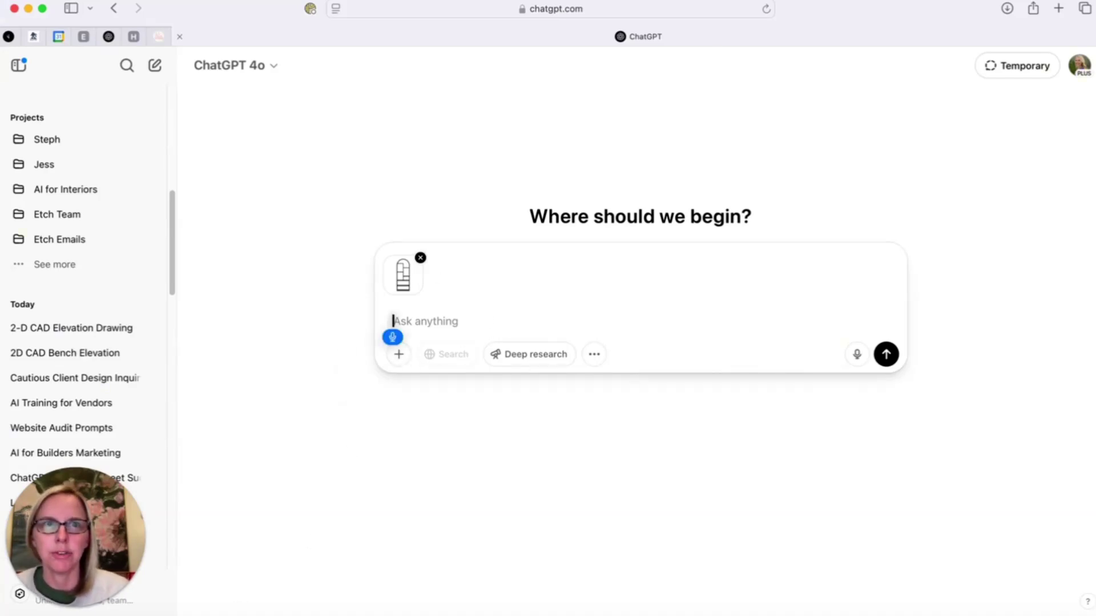
{"action": "type", "text": "Create a 2-D flat elevation, drawing of this bookshelf in this particular angle/view"}
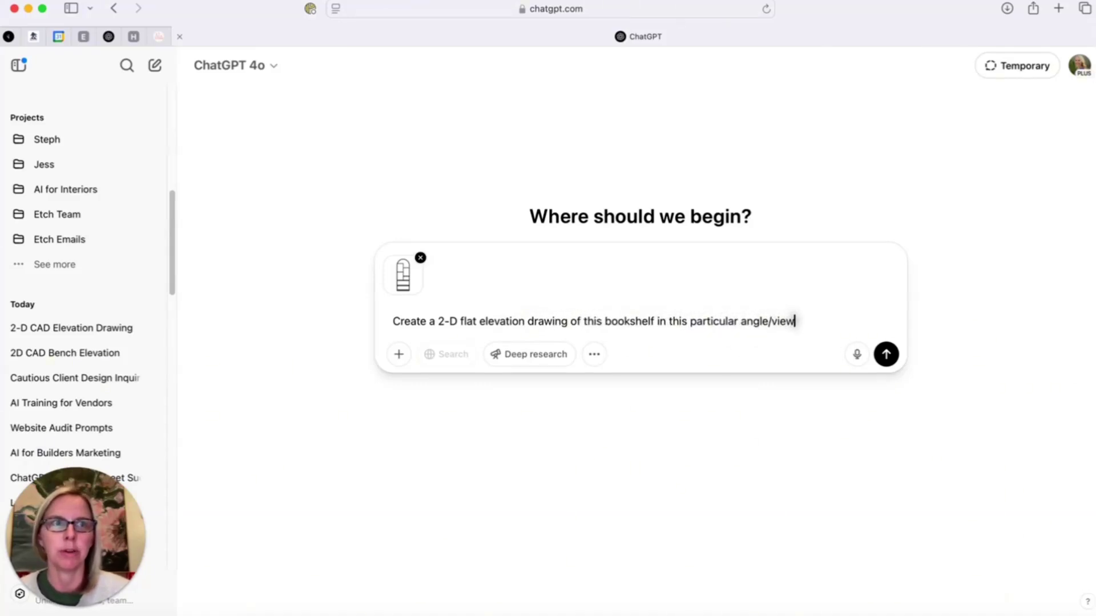
{"action": "type", "text": ". There must be no sense of"}
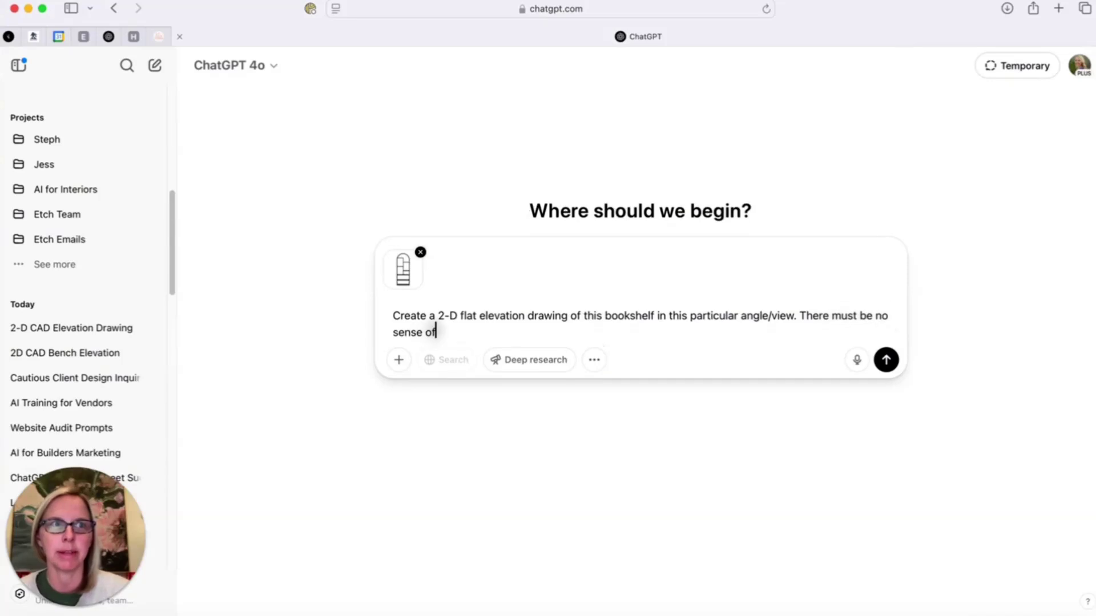
{"action": "type", "text": " depth in the 2-D drawing"}
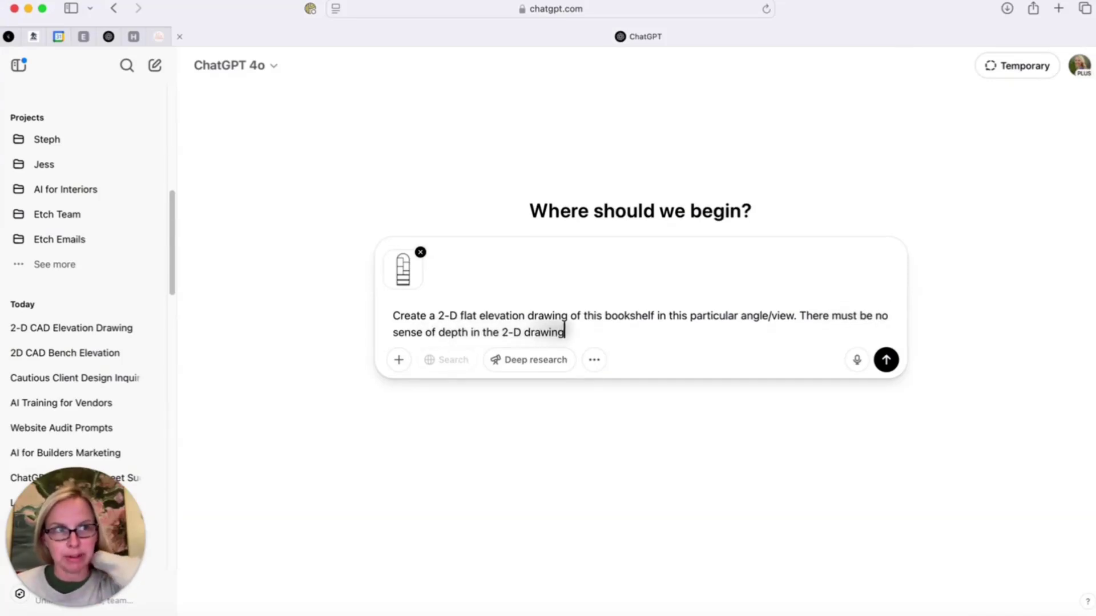
{"action": "type", "text": " and the perspective lines allowed."}
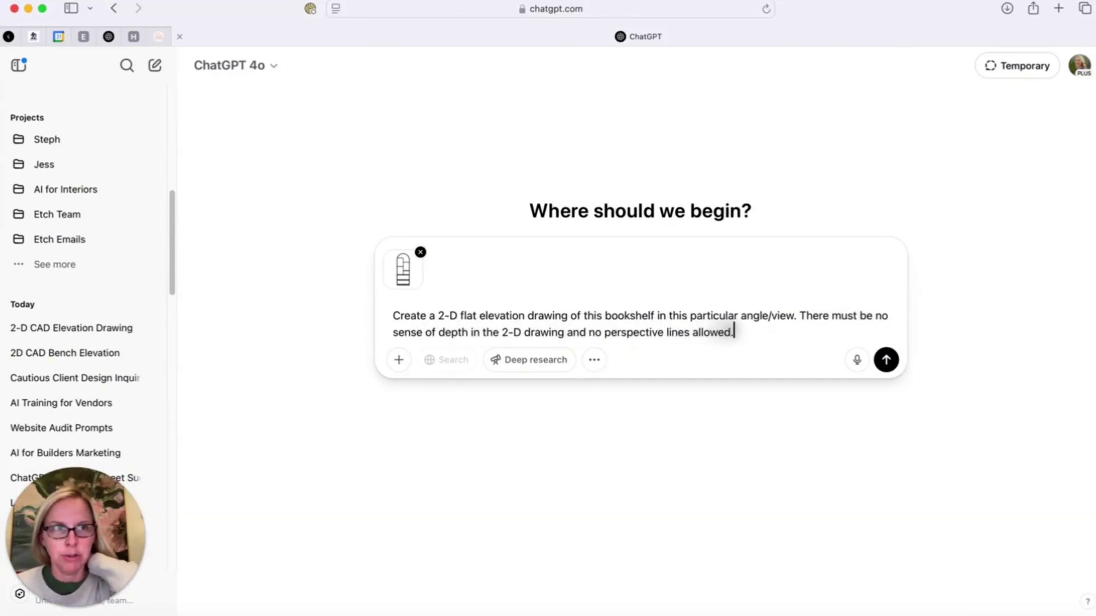
{"action": "type", "text": " Just clean the cat"}
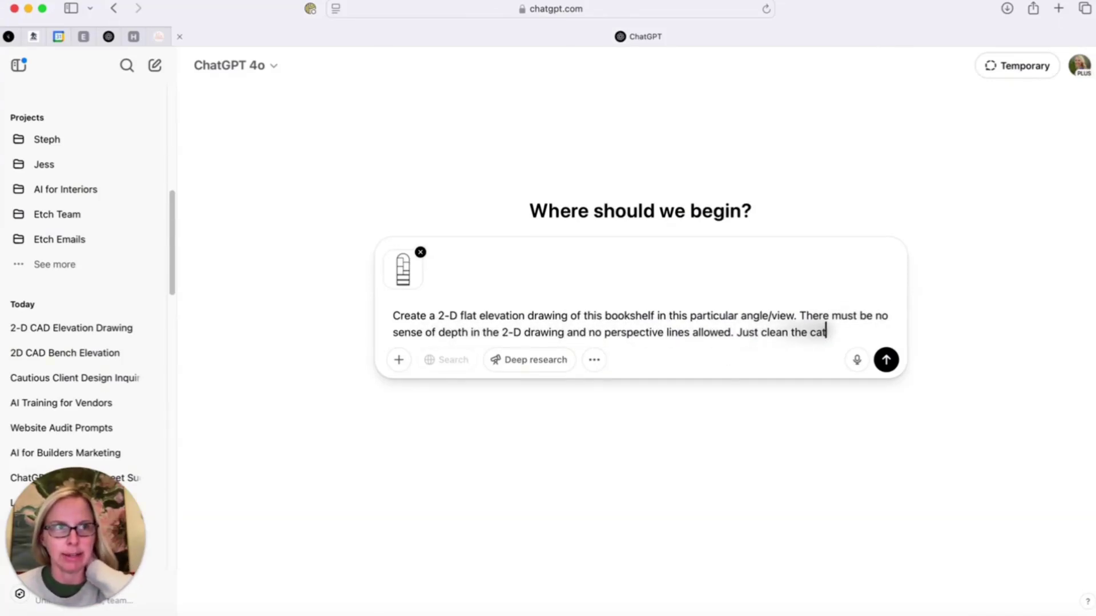
{"action": "key", "text": "BackSpace"}
{"action": "key", "text": "BackSpace"}
{"action": "key", "text": "BackSpace"}
{"action": "key", "text": "BackSpace"}
{"action": "key", "text": "BackSpace"}
{"action": "key", "text": "BackSpace"}
{"action": "key", "text": "BackSpace"}
{"action": "type", "text": "style outlines like you'd use in"}
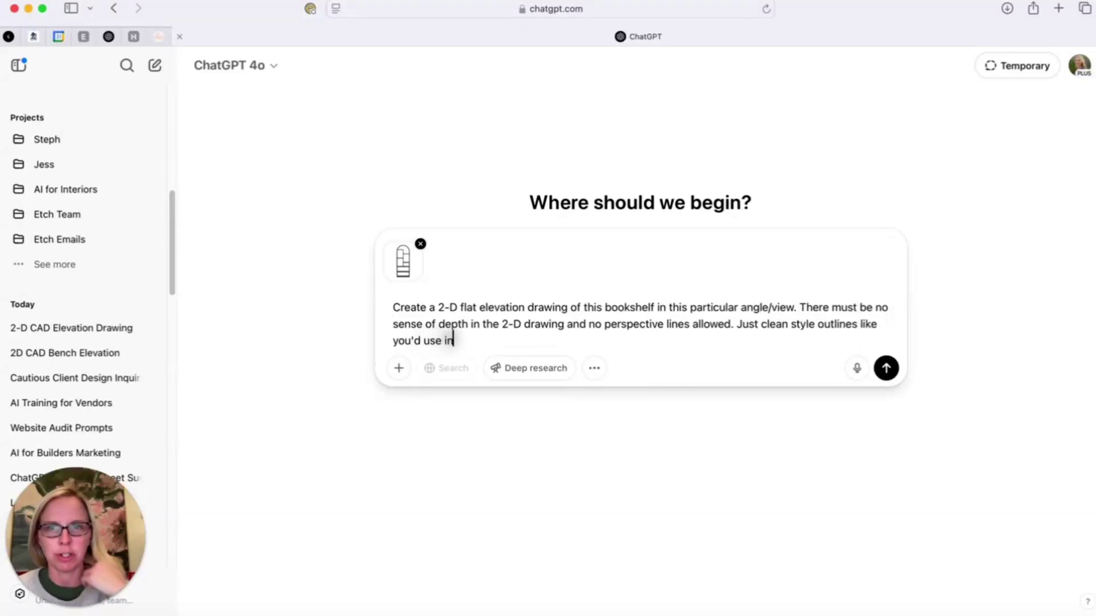
{"action": "type", "text": " a construction set."}
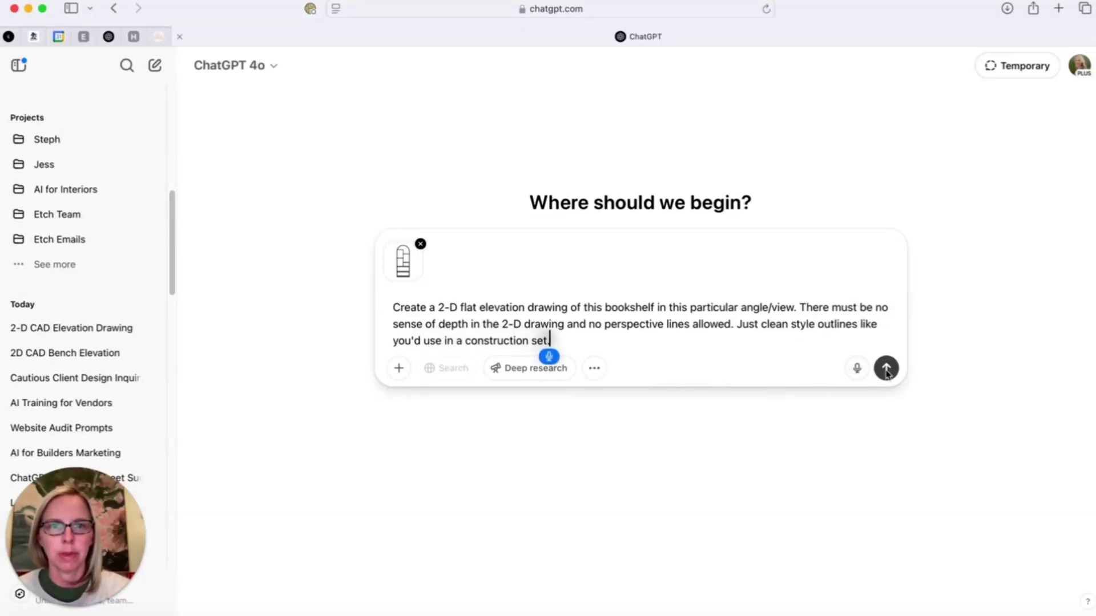
Send the bookshelf drawing request and scroll through the edge-detection line drawing reply.
{"action": "left_click", "coordinate": [886, 369]}
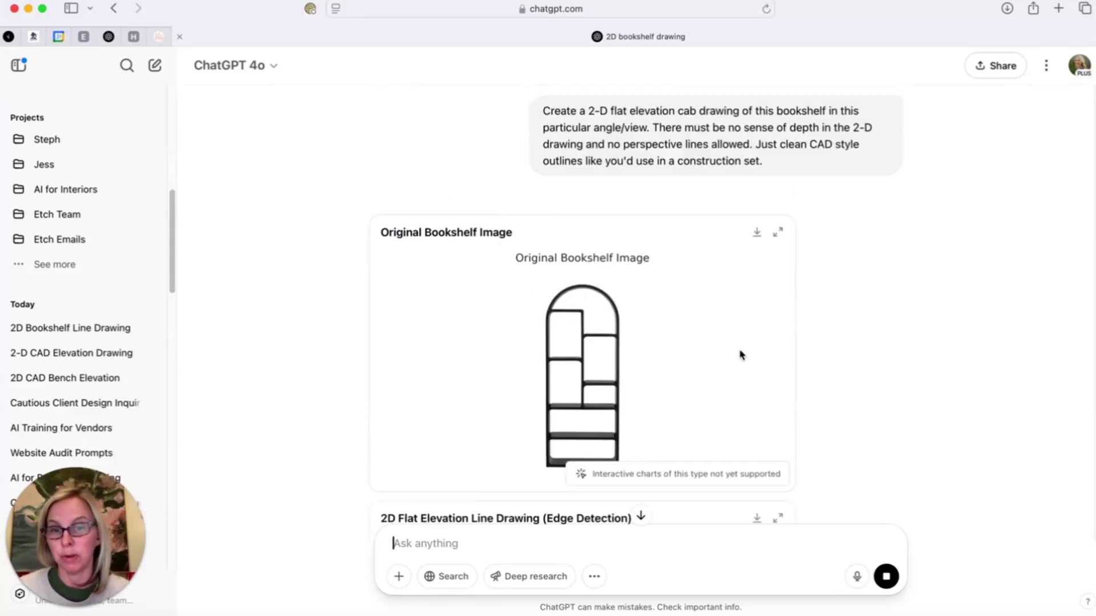
{"action": "scroll", "coordinate": [740, 355], "scroll_direction": "down", "scroll_amount": 5}
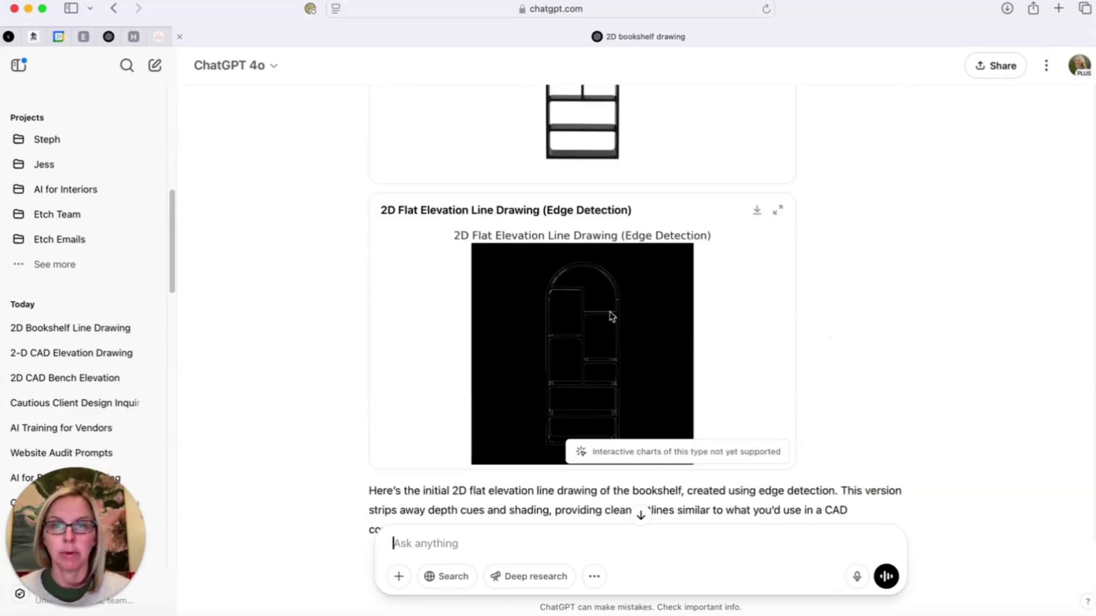
{"action": "scroll", "coordinate": [610, 313], "scroll_direction": "down", "scroll_amount": 3}
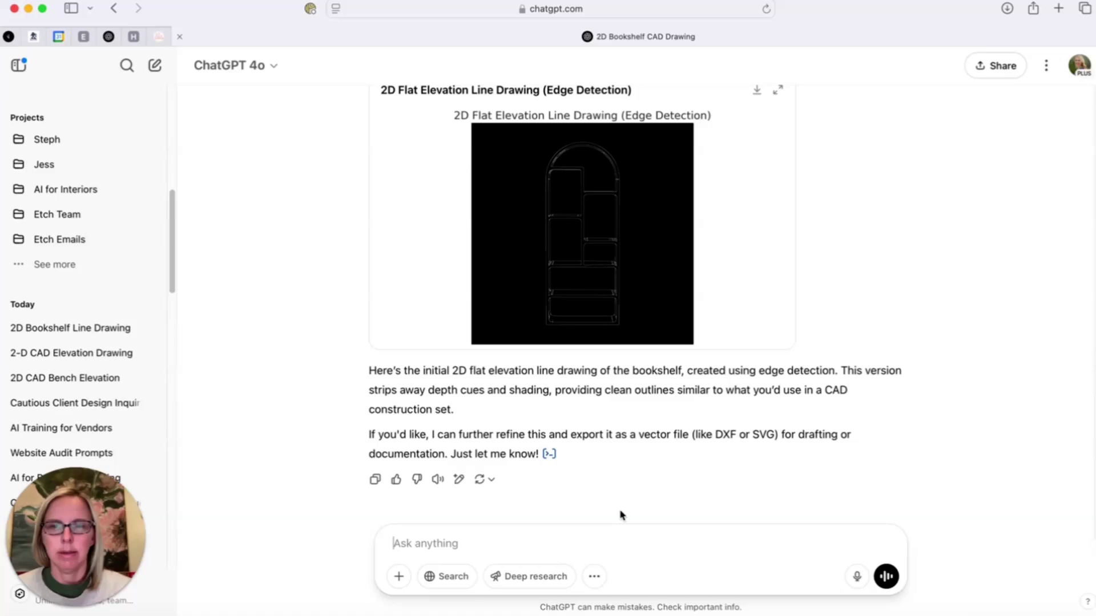
Write a follow-up saying that's not the right image type, attaching a reference elevation drawing.
{"action": "left_click", "coordinate": [392, 551]}
{"action": "type", "text": "That's not the type of image I'm looking for, I need to look like this"}
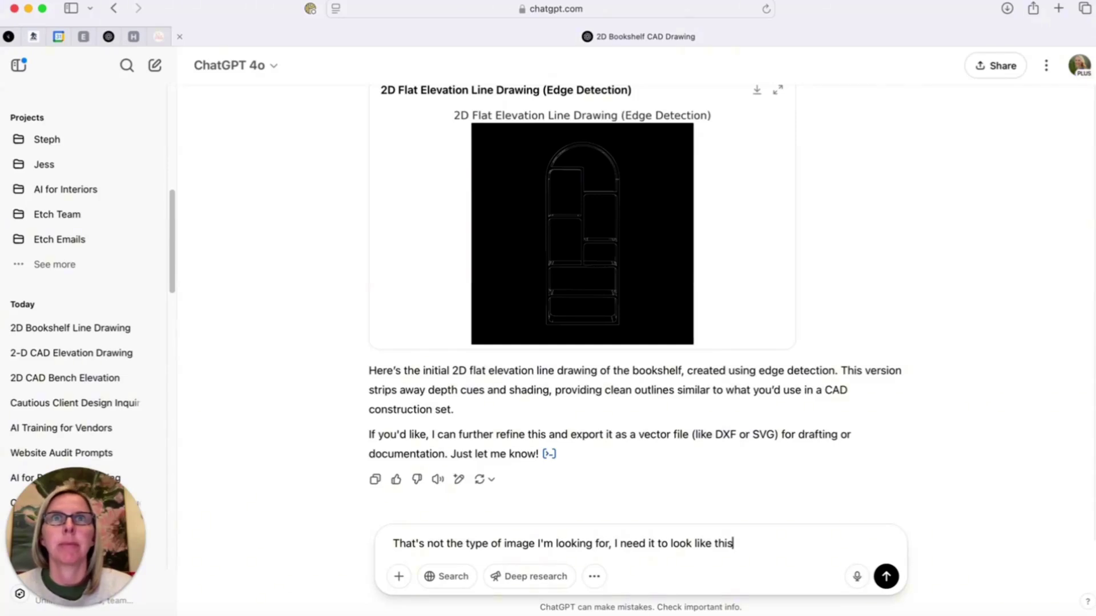
{"action": "key", "text": "super+Tab"}
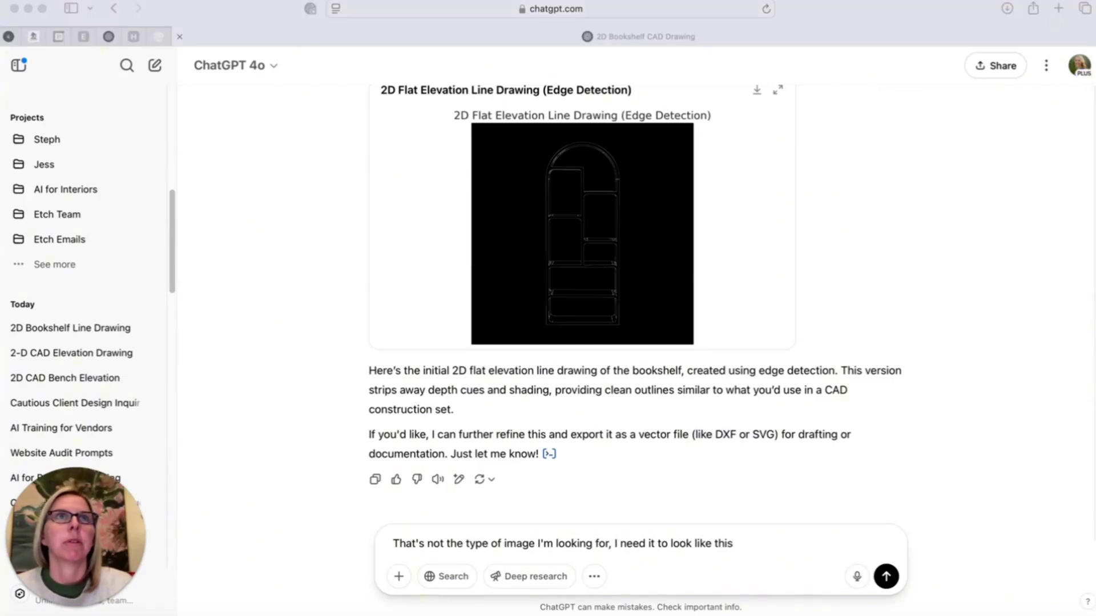
{"action": "left_click_drag", "start_coordinate": [788, 239], "coordinate": [654, 530]}
{"action": "left_click", "coordinate": [771, 549]}
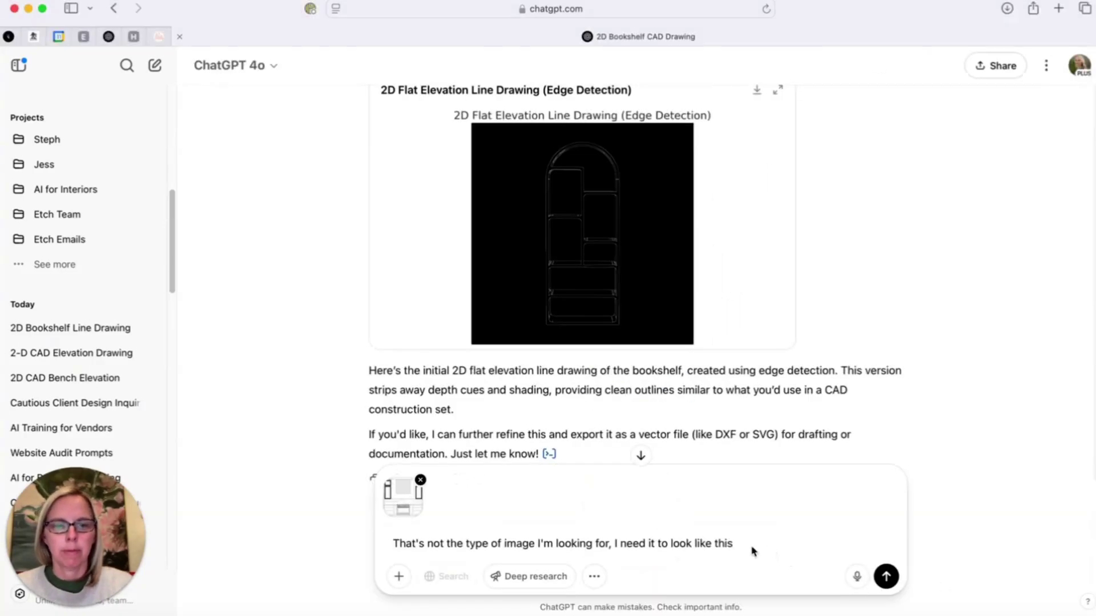
Finish and send the follow-up asking for that type of elevation/line drawing, then review the refined drawing.
{"action": "type", "text": "type of elevation/line drawing"}
{"action": "key", "text": "Return"}
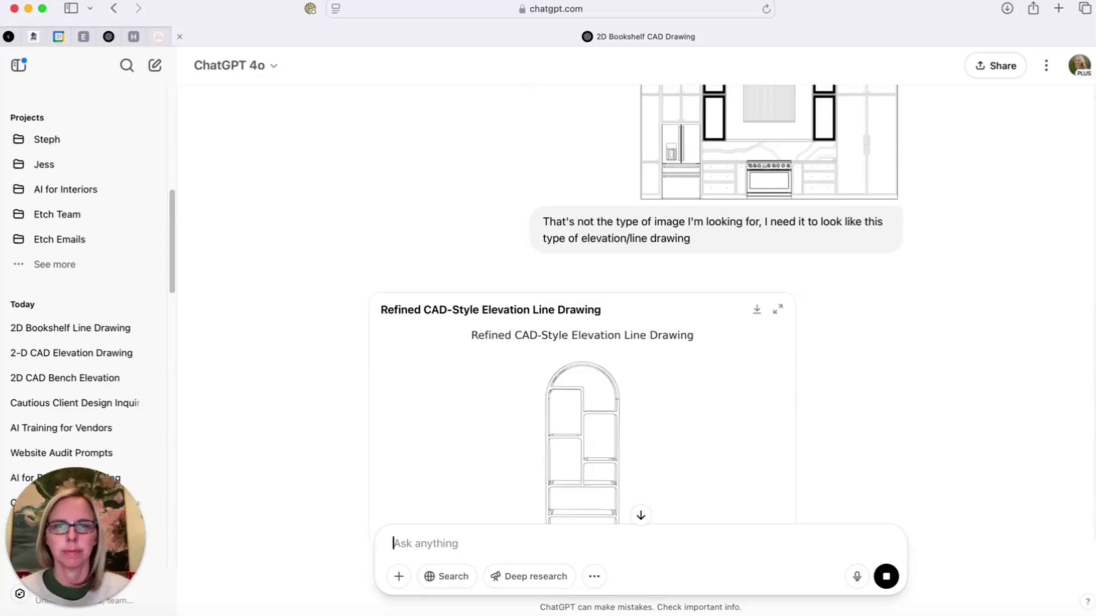
{"action": "scroll", "coordinate": [795, 389], "scroll_direction": "down", "scroll_amount": 3}
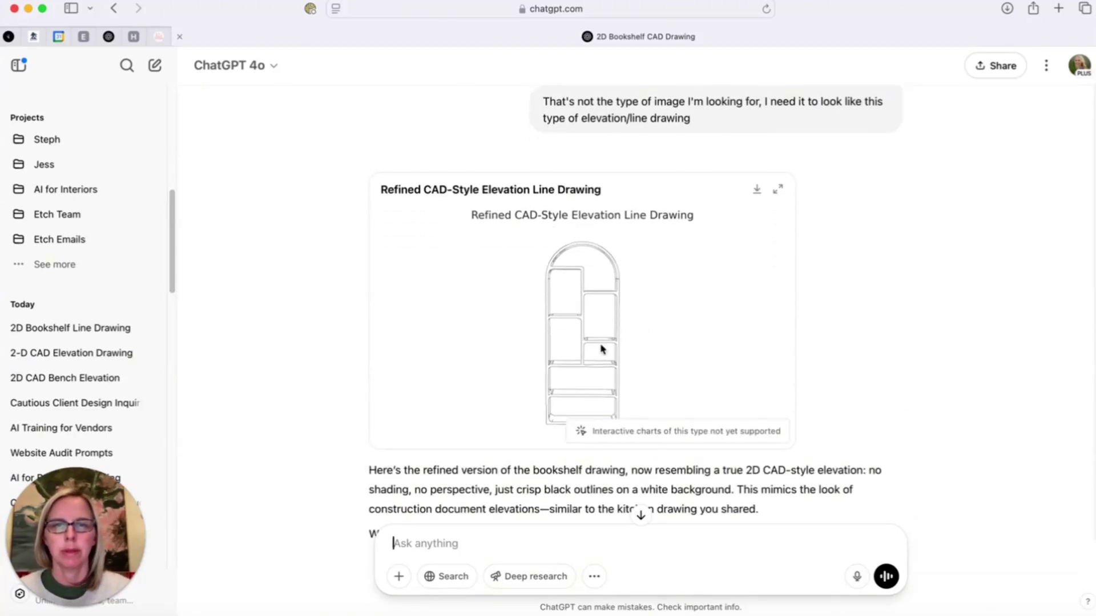
{"action": "scroll", "coordinate": [598, 347], "scroll_direction": "down", "scroll_amount": 2}
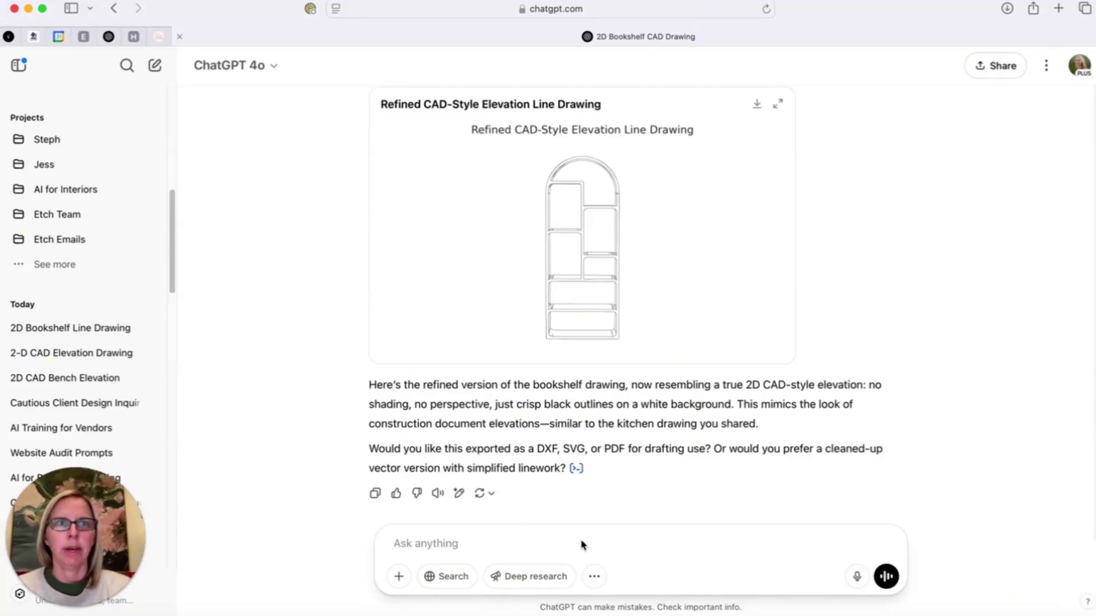
Ask ChatGPT to redraw the bookshelf directly forward-facing with no angles to the view.
{"action": "type", "text": "I"}
{"action": "key", "text": "BackSpace"}
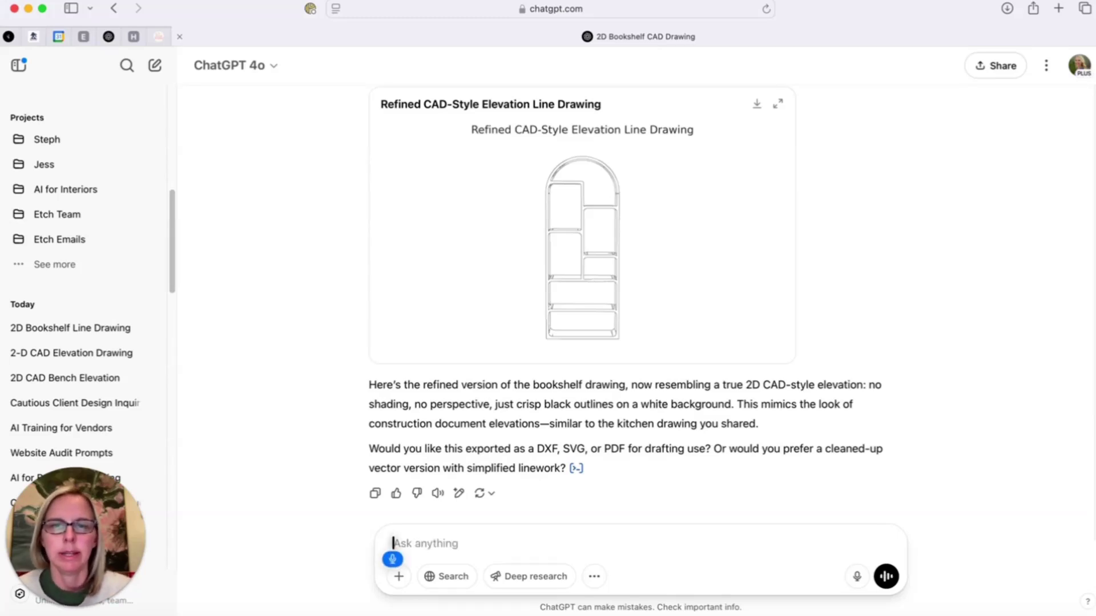
{"action": "type", "text": "I need to alter it slightly to wear"}
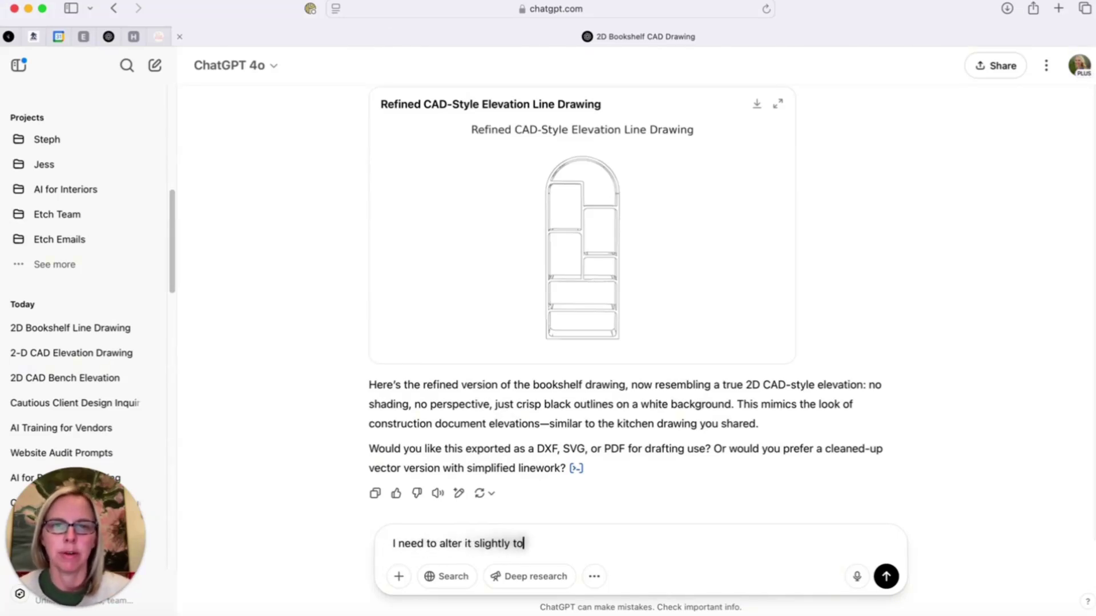
{"action": "key", "text": "BackSpace"}
{"action": "key", "text": "BackSpace"}
{"action": "key", "text": "BackSpace"}
{"action": "type", "text": "here it is"}
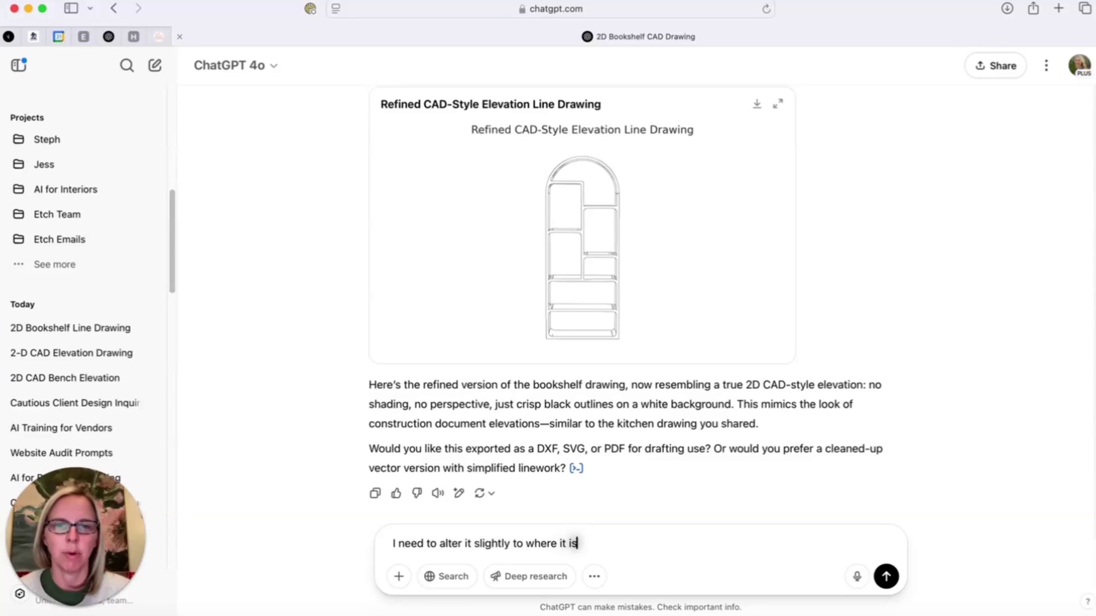
{"action": "type", "text": "directly forward, facing"}
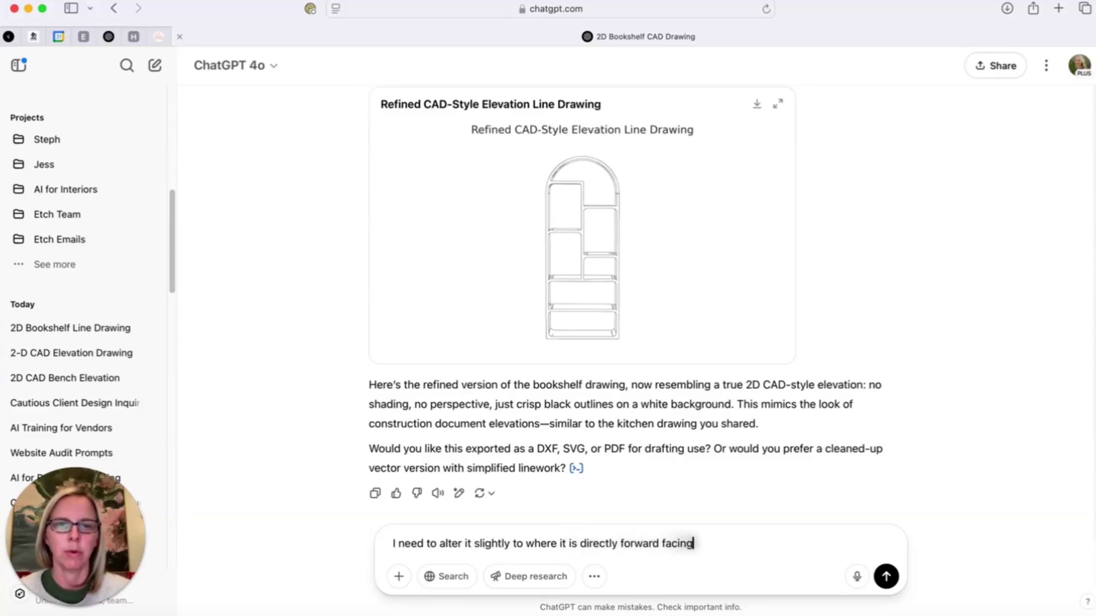
{"action": "type", "text": " with no"}
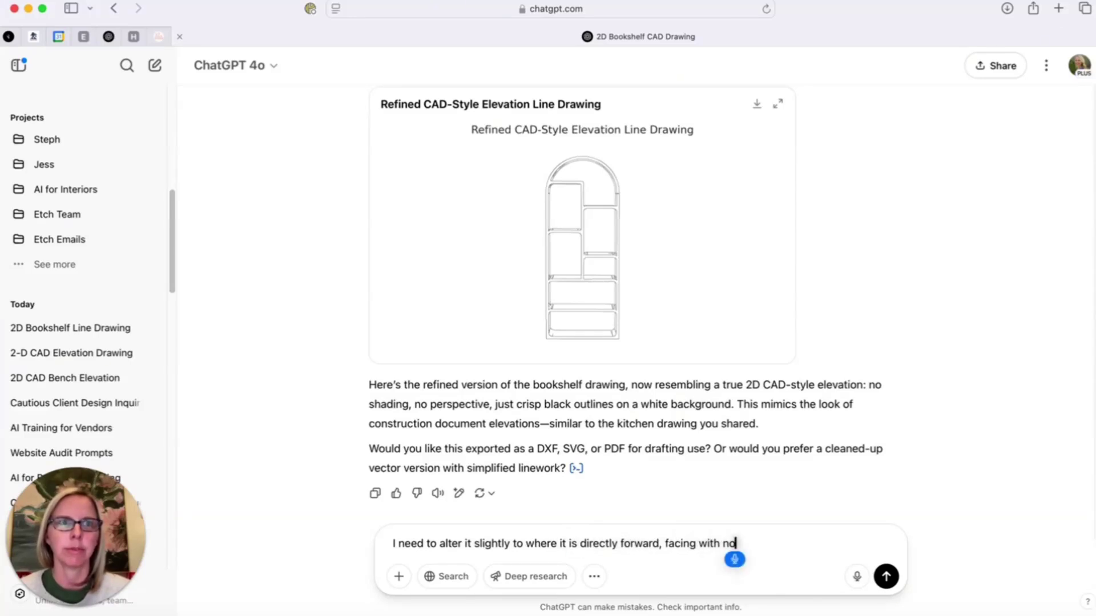
{"action": "type", "text": " angles"}
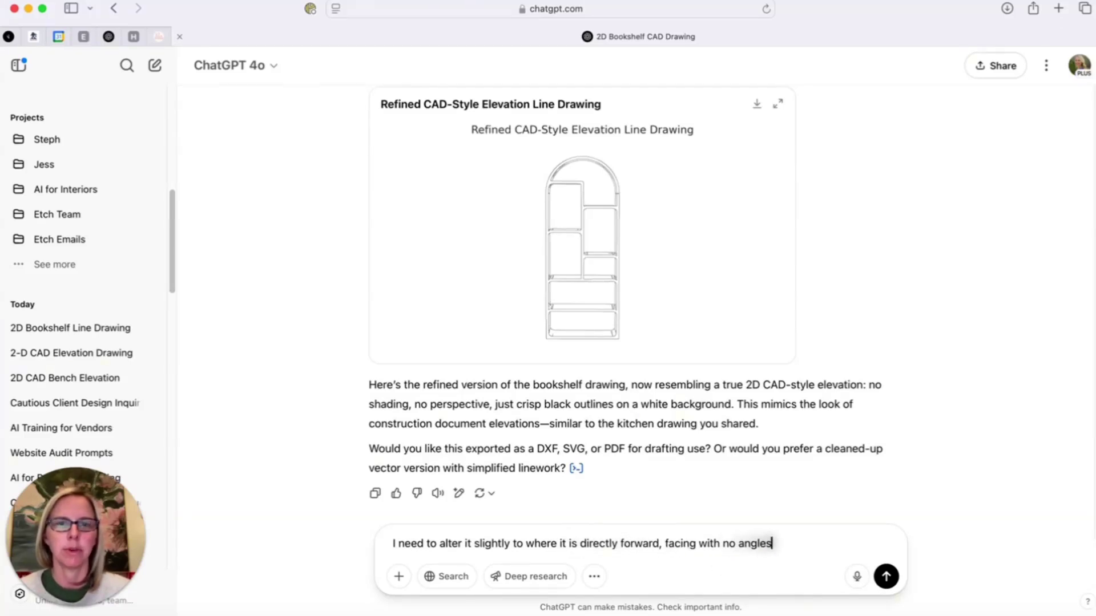
{"action": "type", "text": " to the view"}
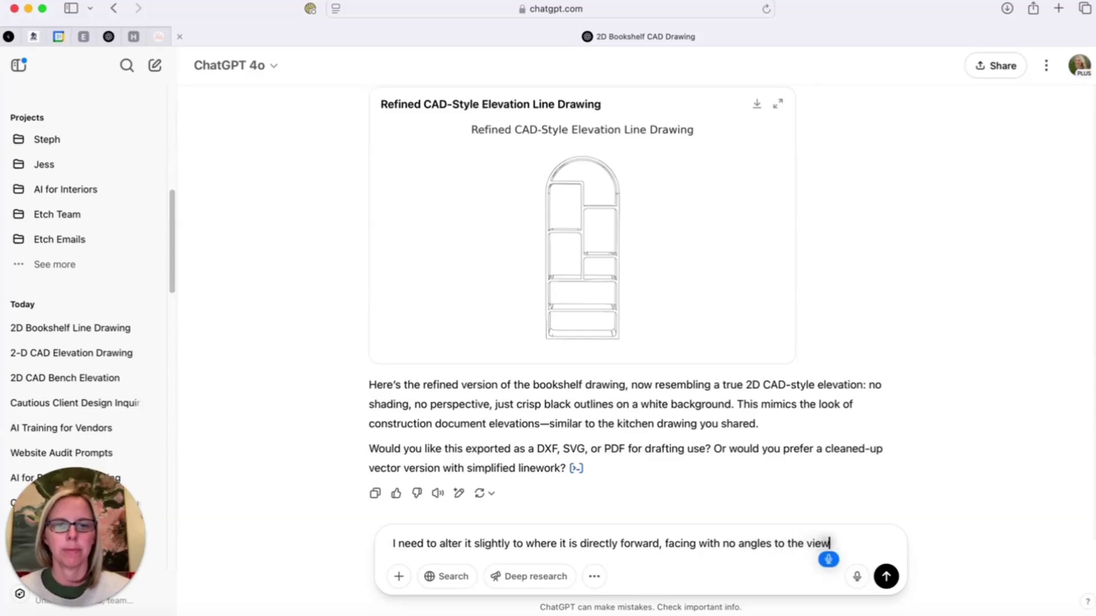
{"action": "key", "text": "Return"}
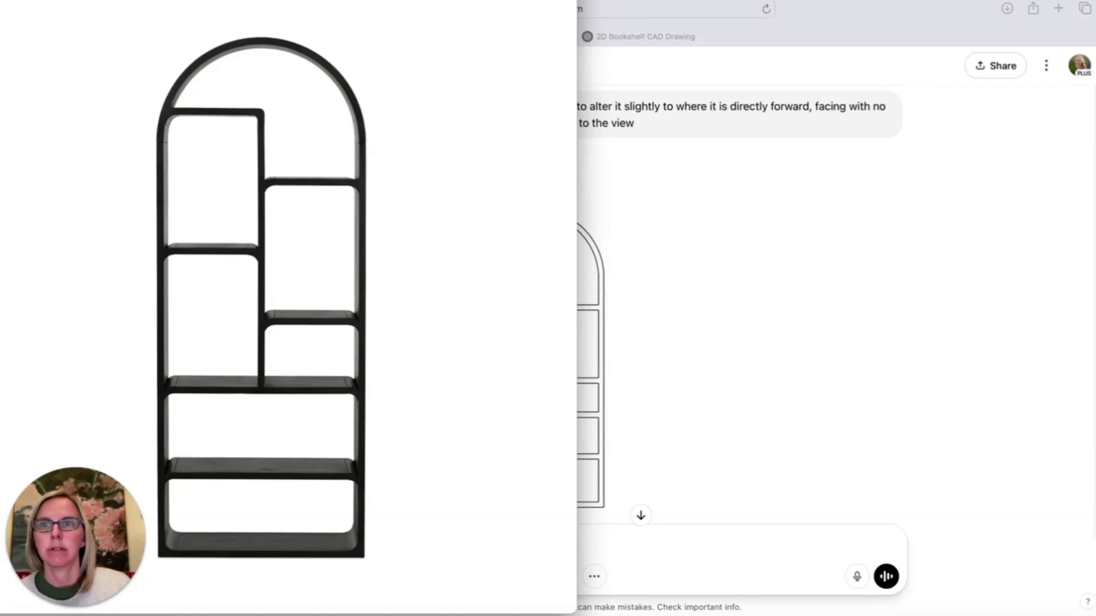
{"action": "left_click_drag", "start_coordinate": [308, 6], "coordinate": [950, 0]}
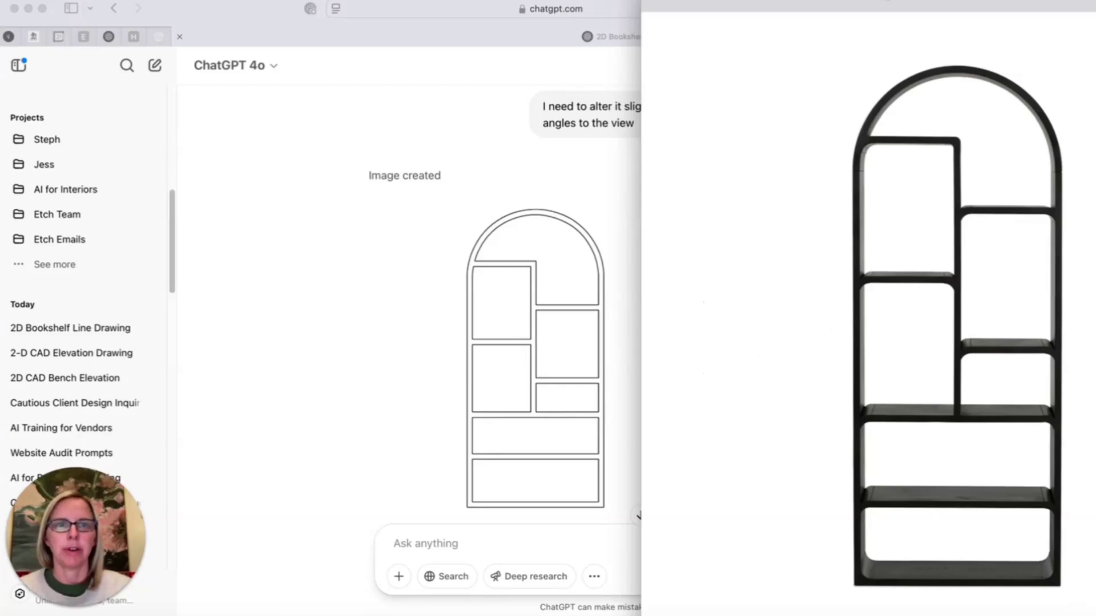
{"action": "left_click_drag", "start_coordinate": [867, 5], "coordinate": [349, 0]}
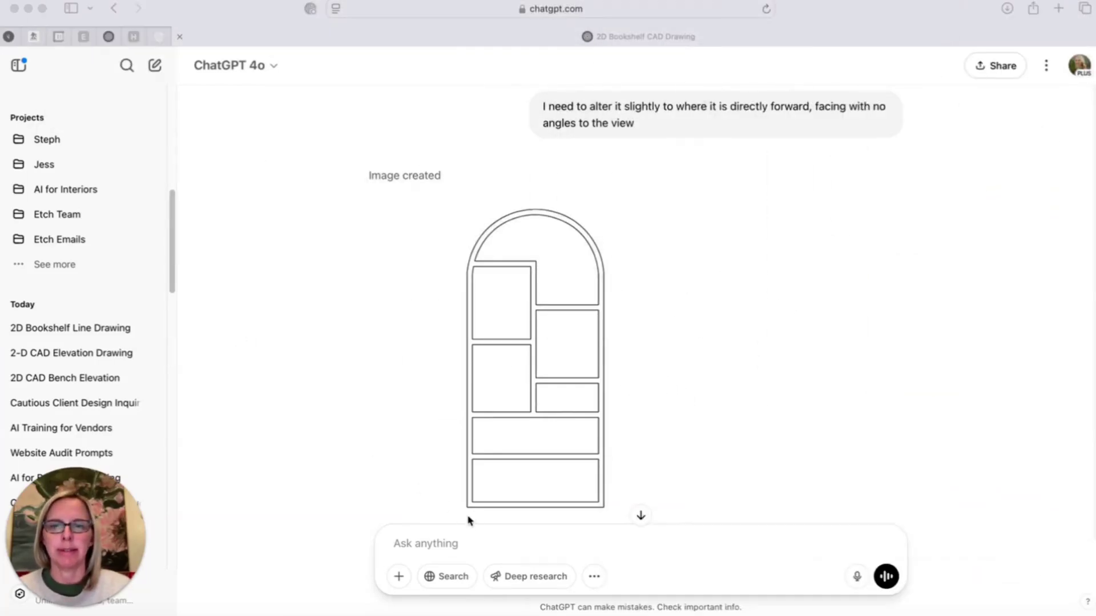
Tell ChatGPT: "The curves to the shelf edges are not accurate.".
{"action": "left_click", "coordinate": [485, 546]}
{"action": "type", "text": "The curves to the "}
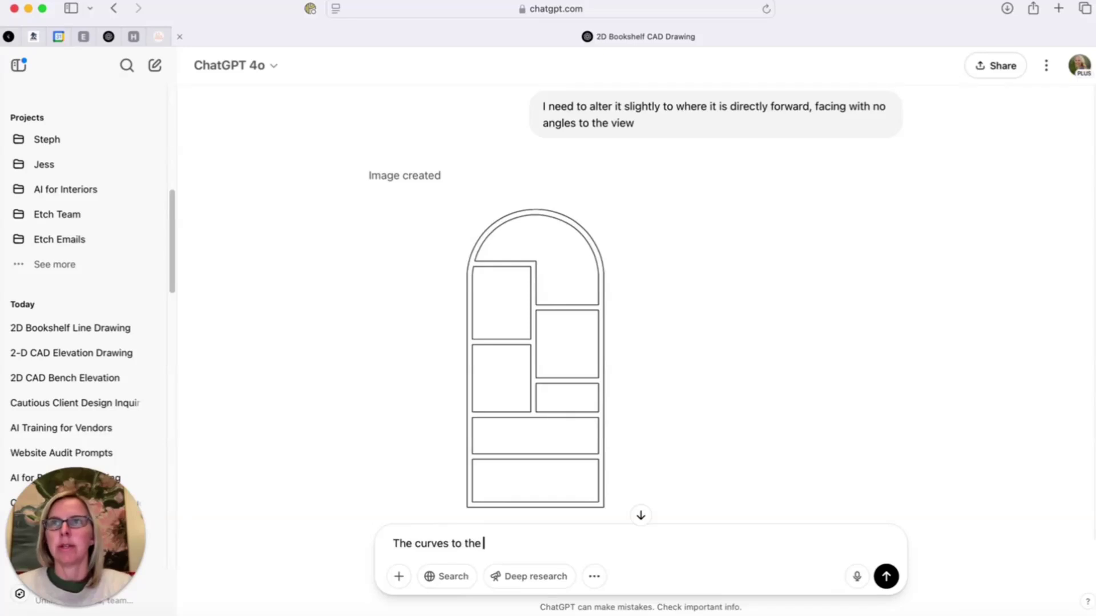
{"action": "type", "text": "shelf edges are not "}
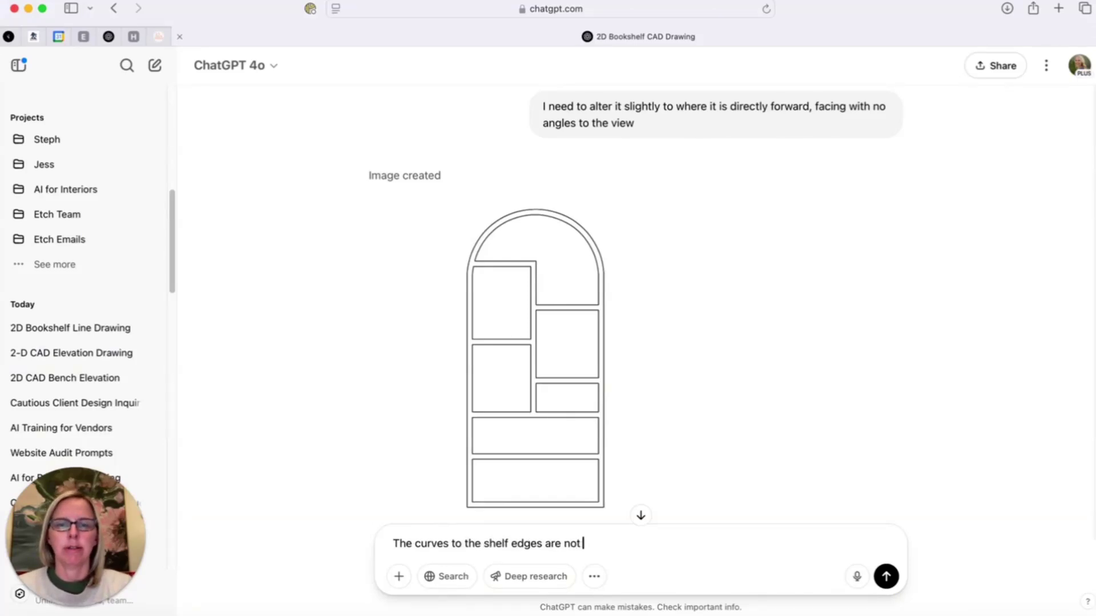
{"action": "type", "text": "accurate"}
{"action": "key", "text": "Return"}
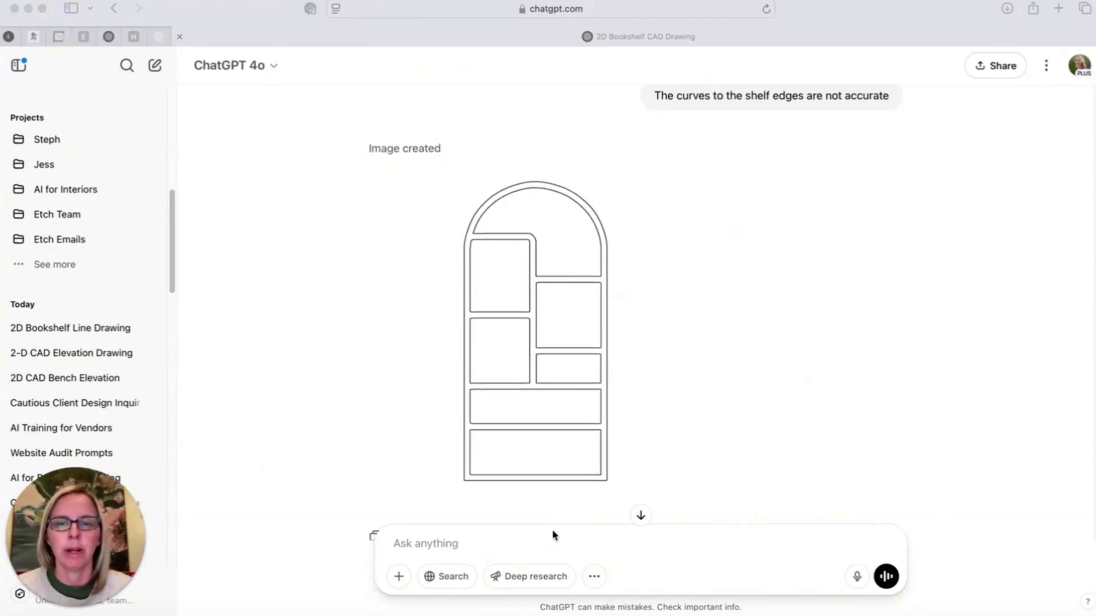
Save the revised arched bookshelf drawing to Downloads and confirm it in the Downloads stack.
{"action": "scroll", "coordinate": [547, 451], "scroll_direction": "down", "scroll_amount": 2}
{"action": "right_click", "coordinate": [551, 323]}
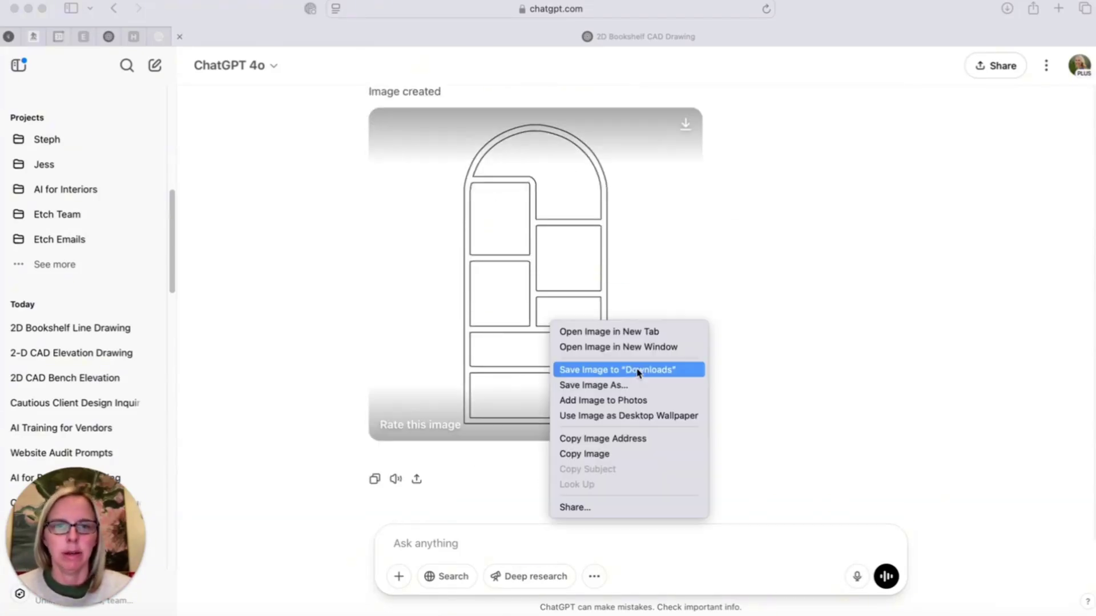
{"action": "left_click", "coordinate": [643, 370]}
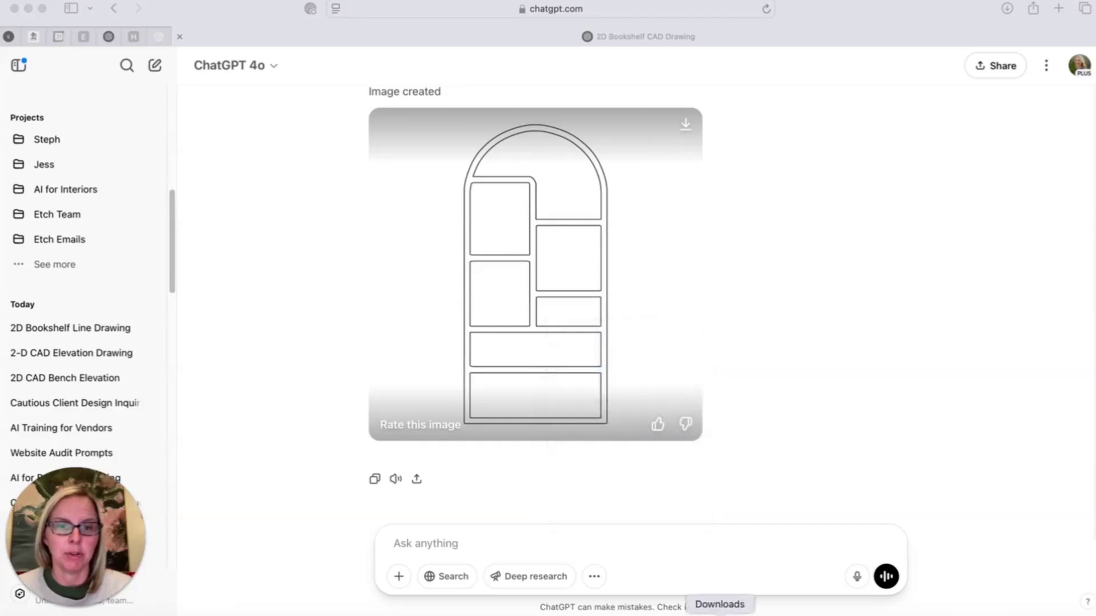
{"action": "left_click", "coordinate": [722, 606]}
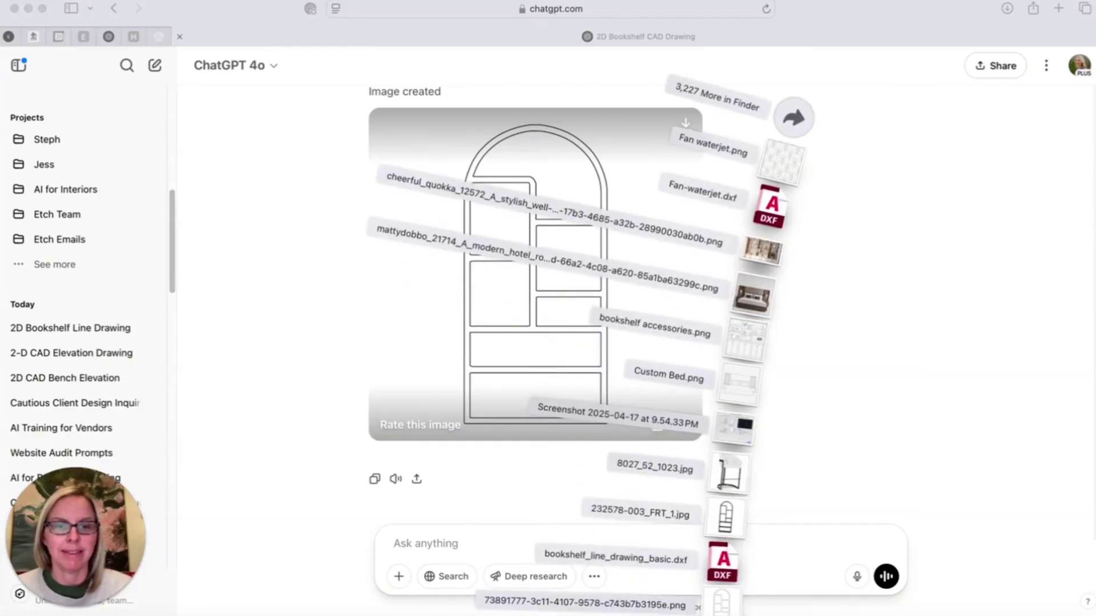
{"action": "left_click", "coordinate": [722, 606]}
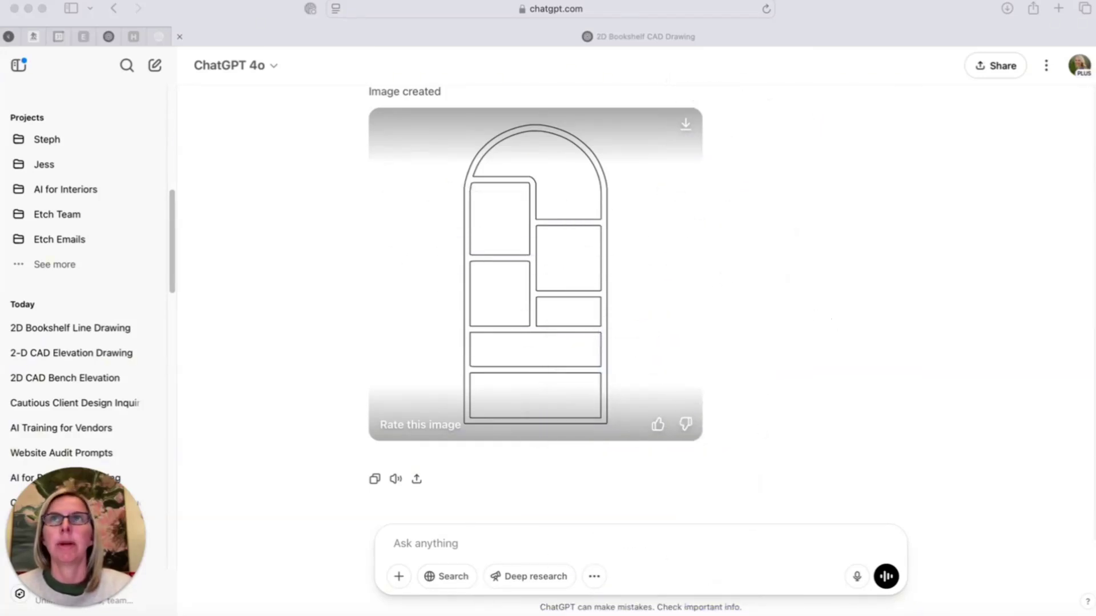
Convert the bookshelf PNG to CAD DXF in Convertio and download the 26.1 KB result.
{"action": "key", "text": "super+shift+t"}
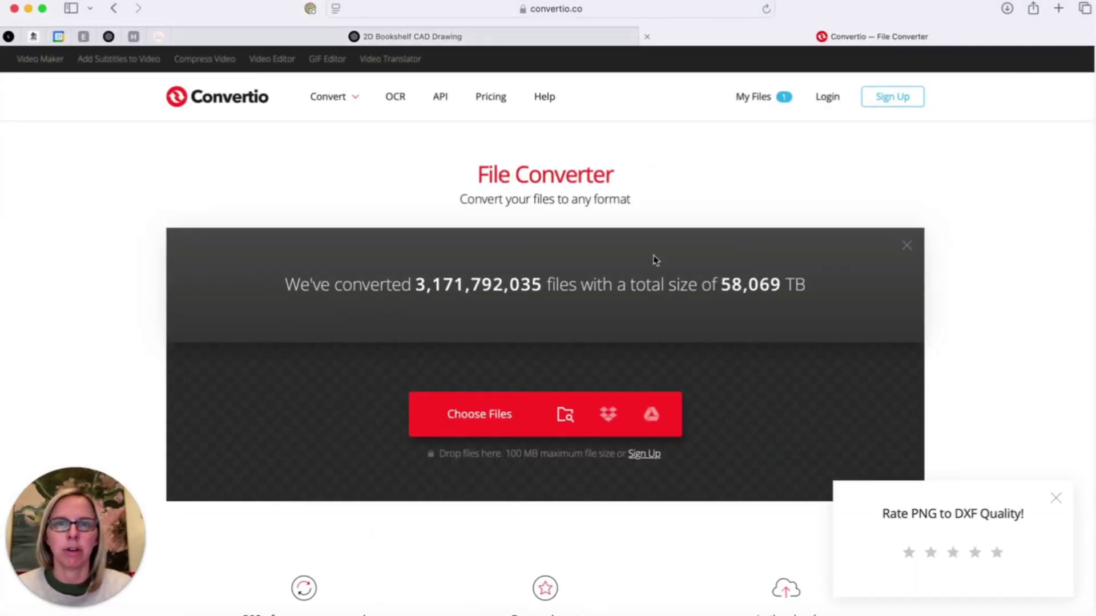
{"action": "left_click", "coordinate": [722, 609]}
{"action": "left_click_drag", "start_coordinate": [722, 588], "coordinate": [548, 337]}
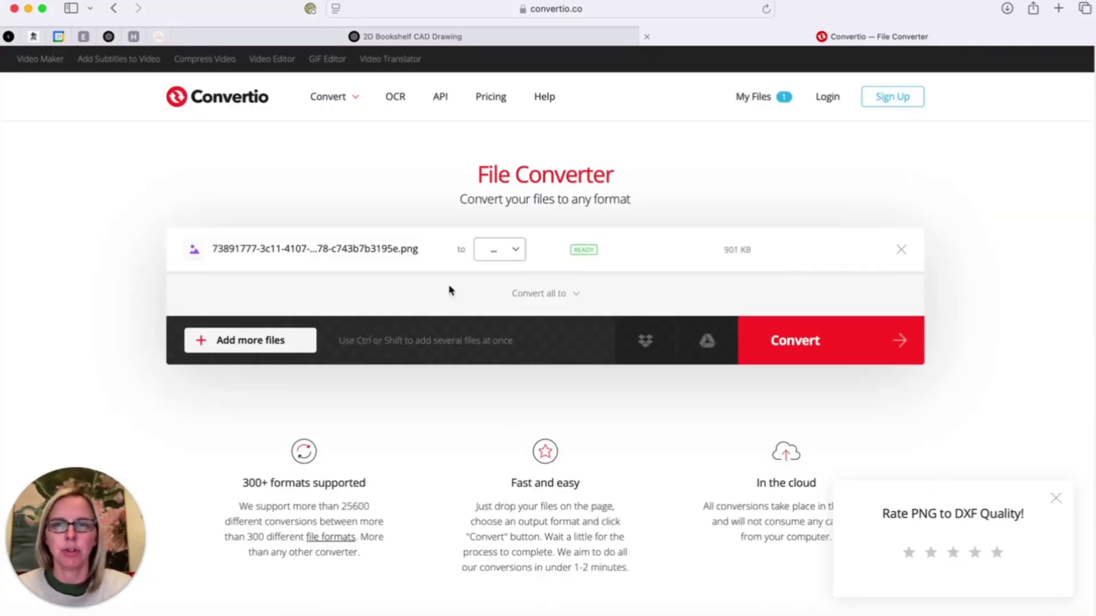
{"action": "left_click", "coordinate": [516, 249]}
{"action": "mouse_move", "coordinate": [508, 460]}
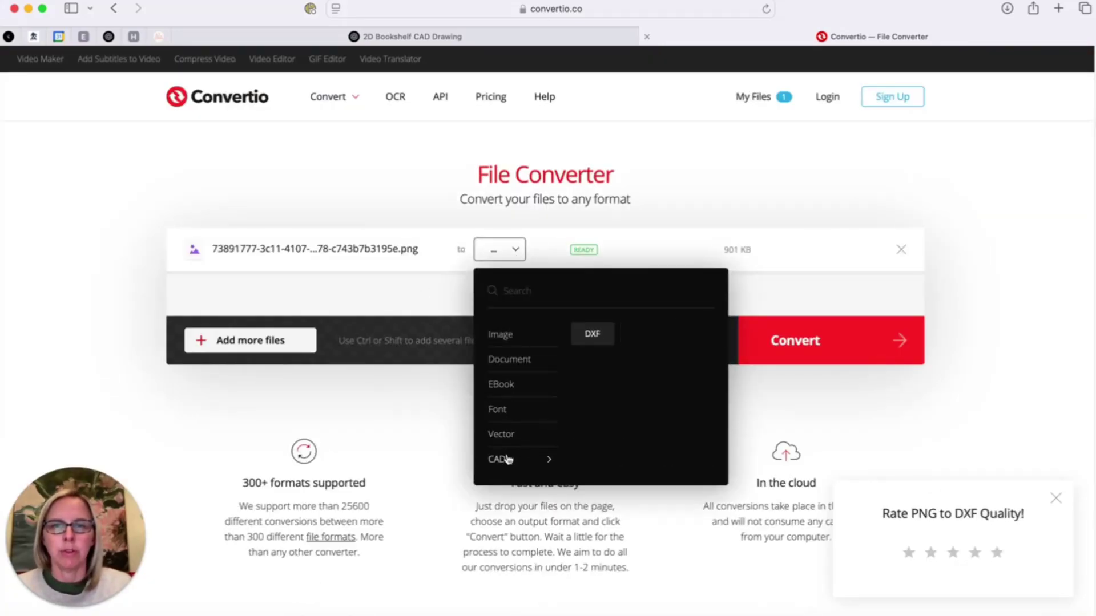
{"action": "left_click", "coordinate": [592, 336]}
{"action": "left_click", "coordinate": [833, 350]}
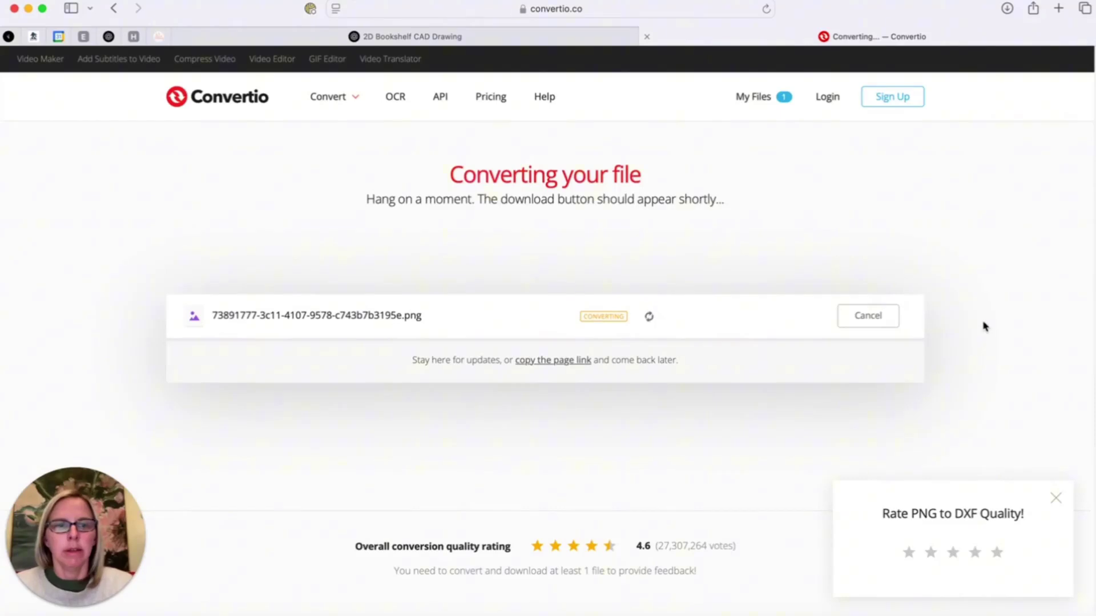
{"action": "left_click", "coordinate": [1056, 499]}
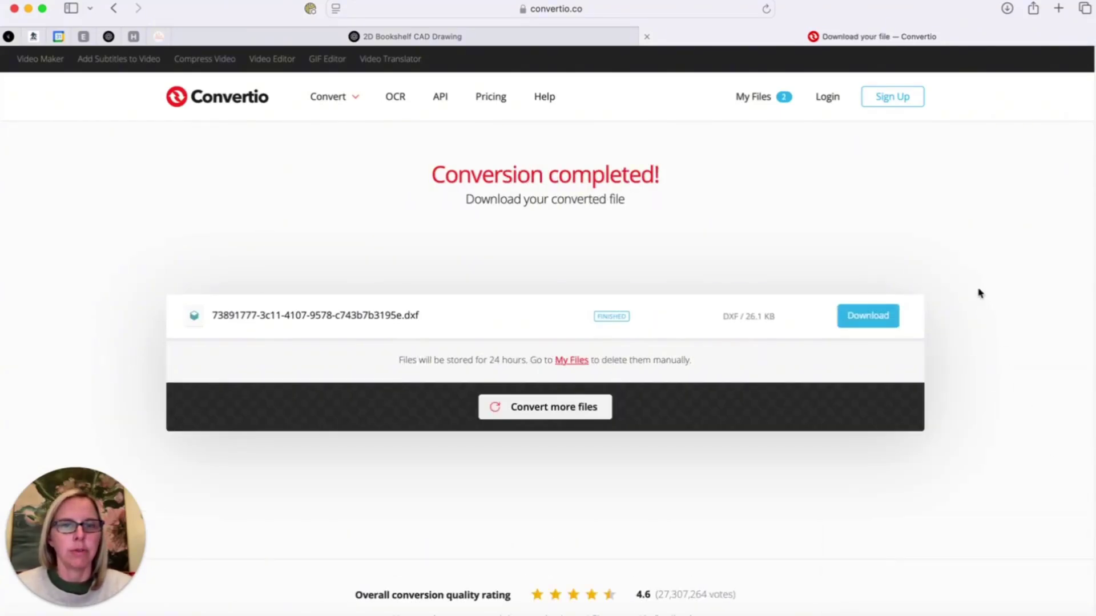
{"action": "left_click", "coordinate": [876, 323]}
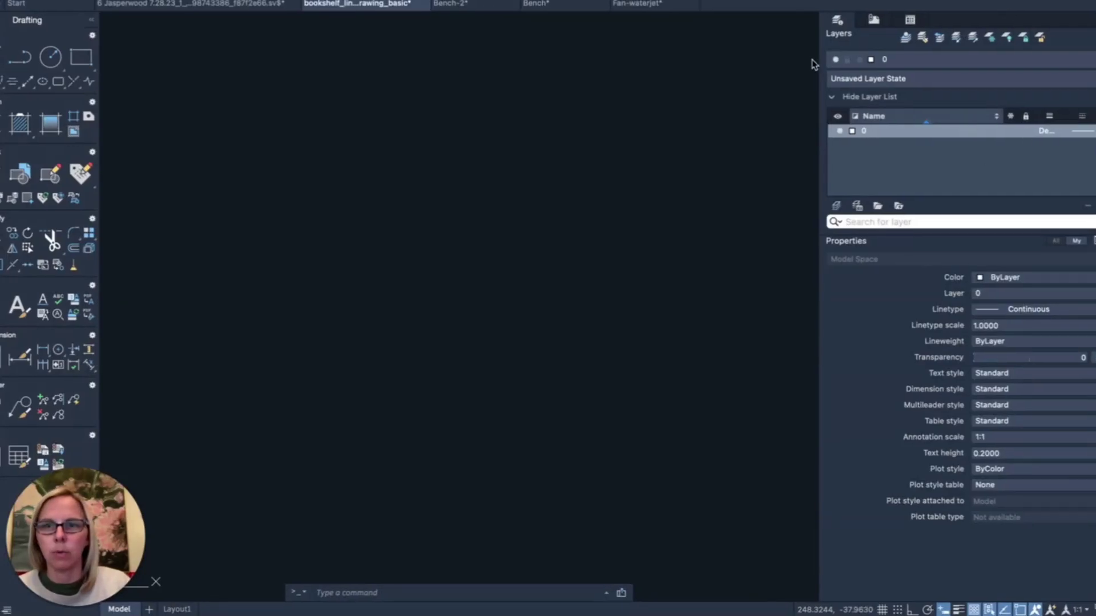
Open the converted bookshelf DXF from Downloads in AutoCAD.
{"action": "left_click", "coordinate": [77, 1]}
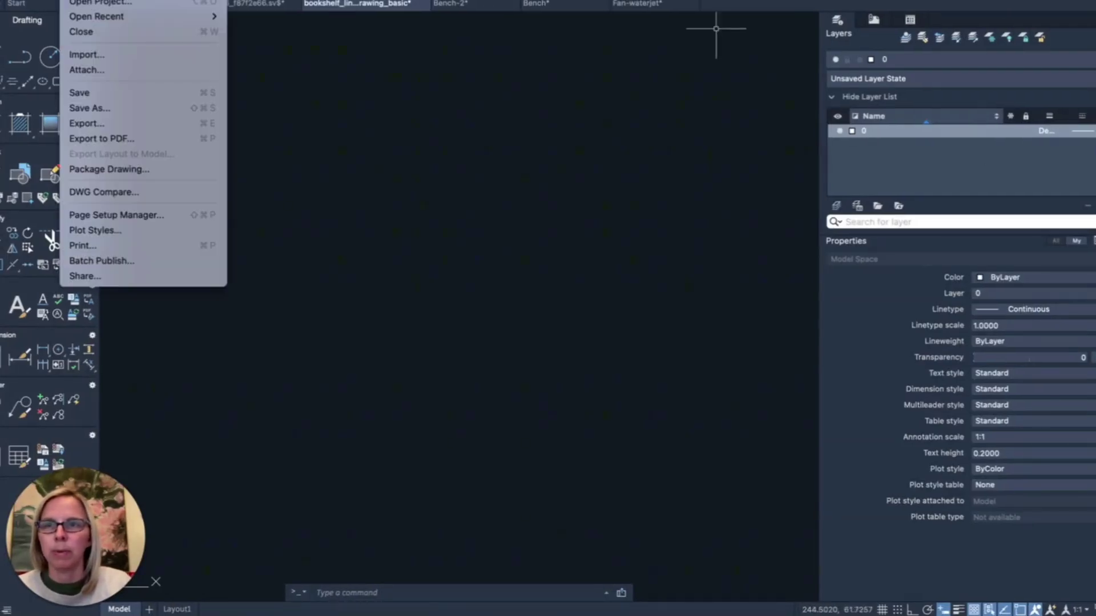
{"action": "left_click", "coordinate": [86, 0]}
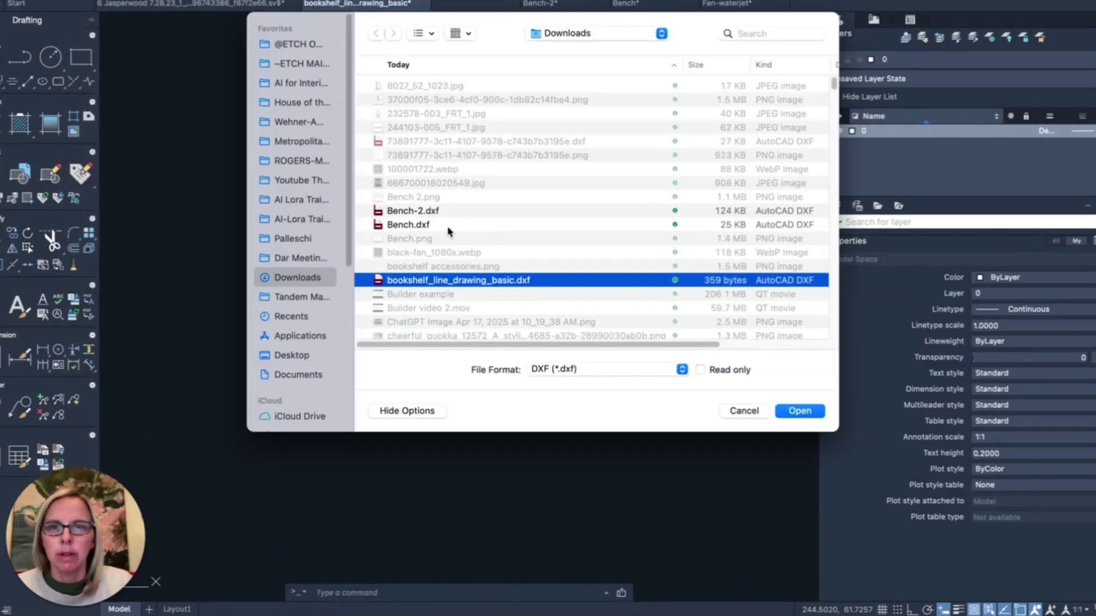
{"action": "double_click", "coordinate": [447, 142]}
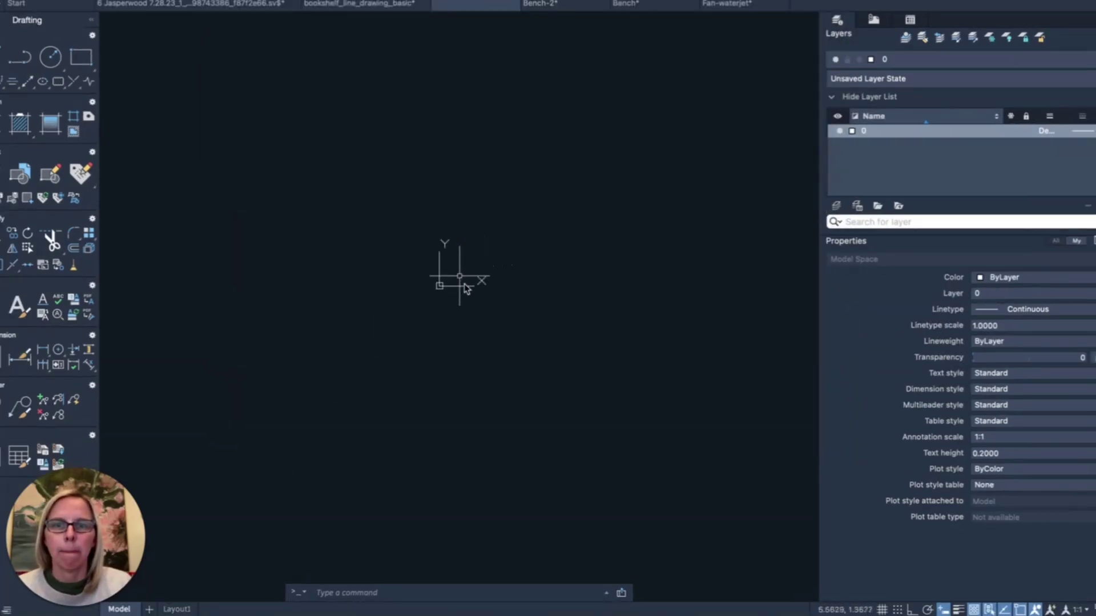
Zoom in and out and pan slightly to inspect the bookshelf linework.
{"action": "scroll", "coordinate": [470, 293], "scroll_direction": "down", "scroll_amount": 3}
{"action": "scroll", "coordinate": [599, 160], "scroll_direction": "up", "scroll_amount": 3}
{"action": "scroll", "coordinate": [600, 147], "scroll_direction": "down", "scroll_amount": 1}
{"action": "scroll", "coordinate": [575, 159], "scroll_direction": "up", "scroll_amount": 3}
{"action": "scroll", "coordinate": [575, 159], "scroll_direction": "down", "scroll_amount": 3}
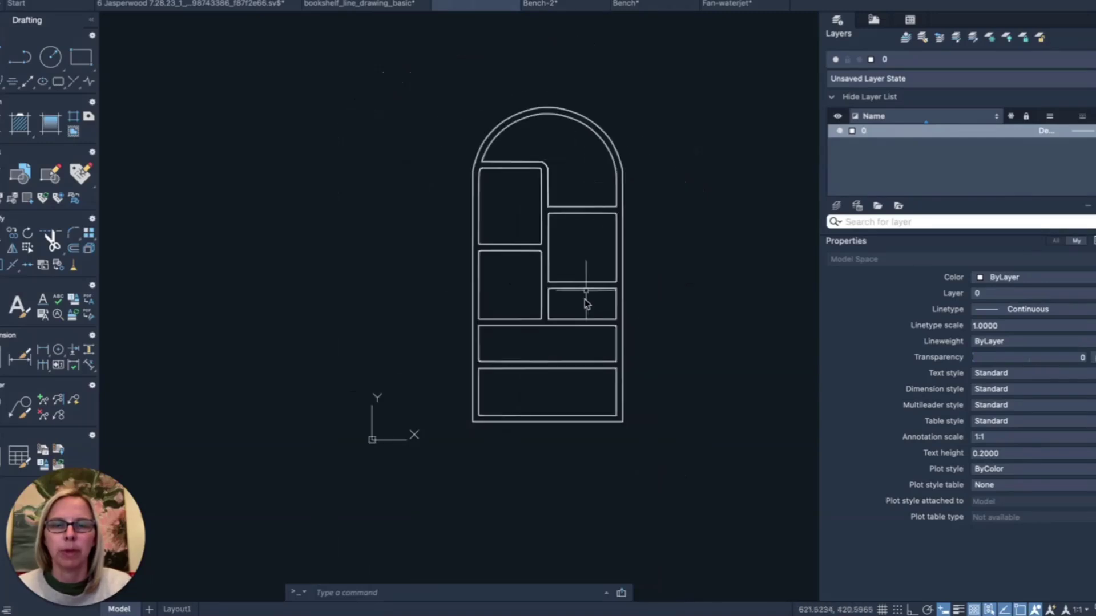
{"action": "scroll", "coordinate": [583, 300], "scroll_direction": "up", "scroll_amount": 2}
{"action": "scroll", "coordinate": [579, 311], "scroll_direction": "up", "scroll_amount": 2}
{"action": "scroll", "coordinate": [576, 327], "scroll_direction": "down", "scroll_amount": 2}
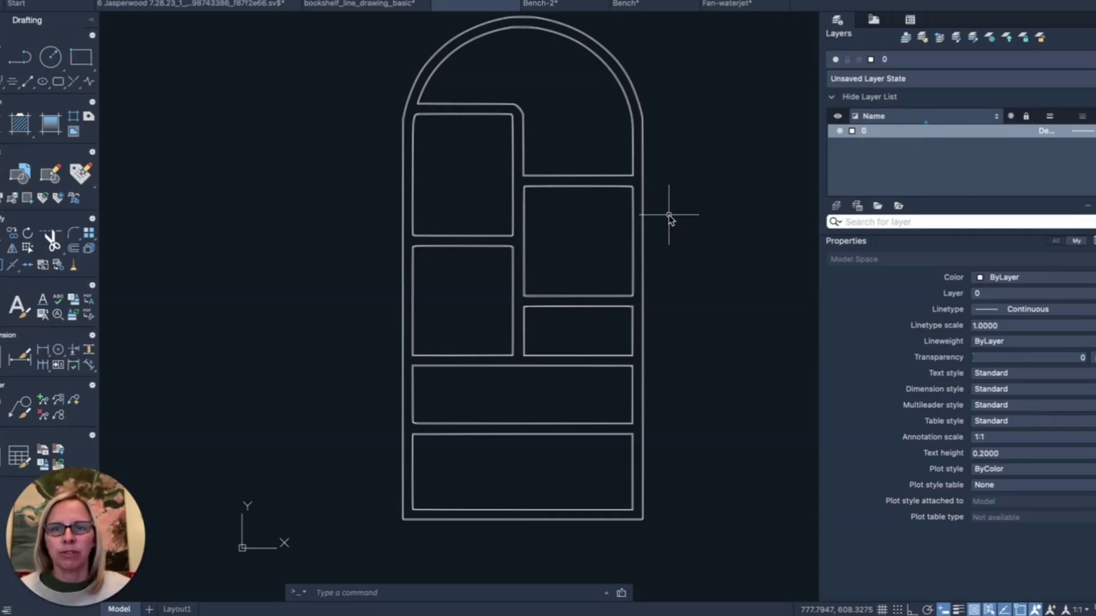
{"action": "scroll", "coordinate": [636, 196], "scroll_direction": "down", "scroll_amount": 3}
{"action": "scroll", "coordinate": [617, 196], "scroll_direction": "up", "scroll_amount": 3}
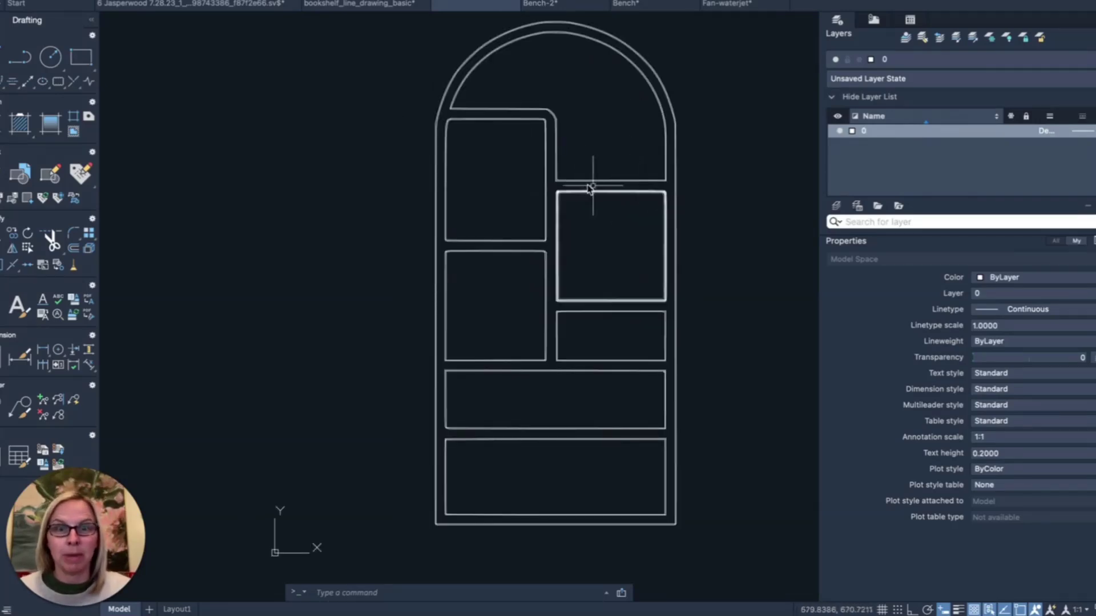
{"action": "mouse_move", "coordinate": [584, 221]}
{"action": "left_mouse_down"}
{"action": "mouse_move", "coordinate": [577, 239]}
{"action": "mouse_move", "coordinate": [566, 233]}
{"action": "left_mouse_up"}
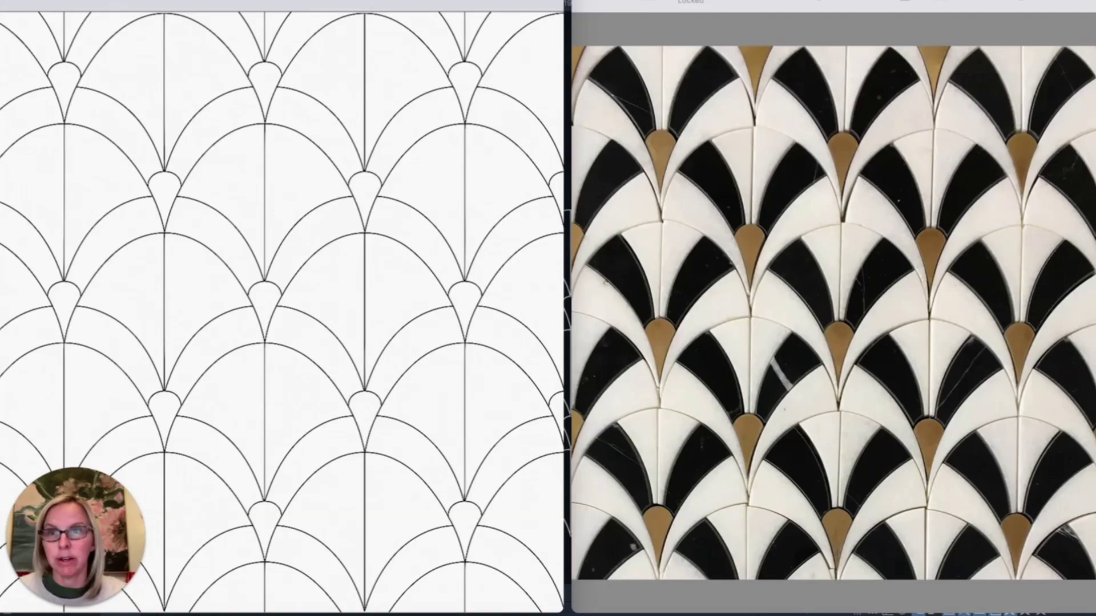
Return to the Fan-waterjet drawing and window-select all the fan pattern linework.
{"action": "key", "text": "super+Tab"}
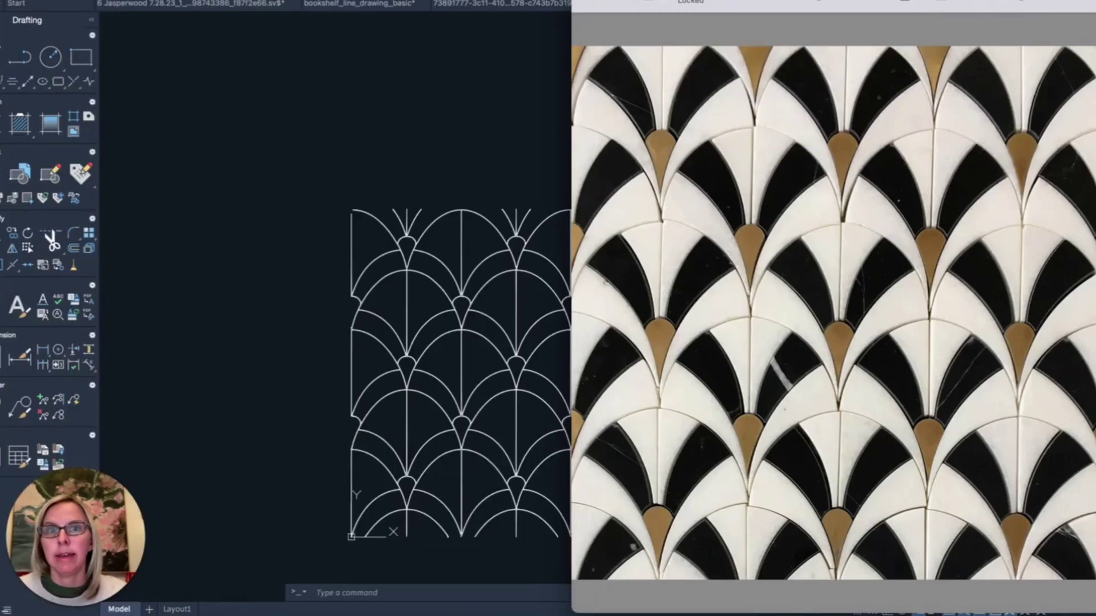
{"action": "left_click", "coordinate": [590, 2]}
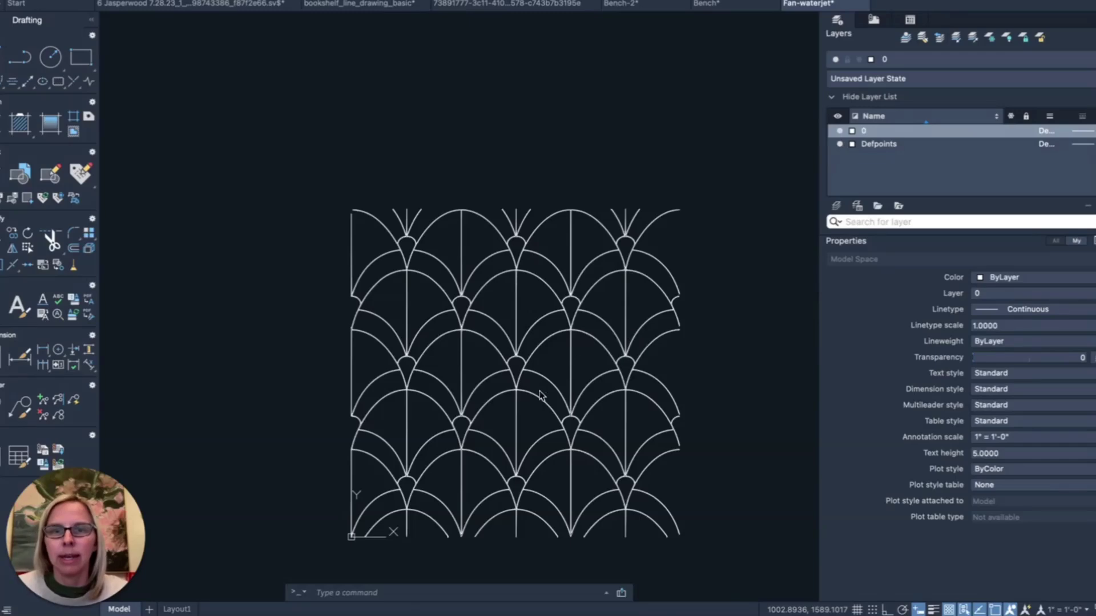
{"action": "scroll", "coordinate": [542, 408], "scroll_direction": "up", "scroll_amount": 3}
{"action": "scroll", "coordinate": [562, 435], "scroll_direction": "down", "scroll_amount": 5}
{"action": "left_click", "coordinate": [323, 217]}
{"action": "left_click", "coordinate": [725, 524]}
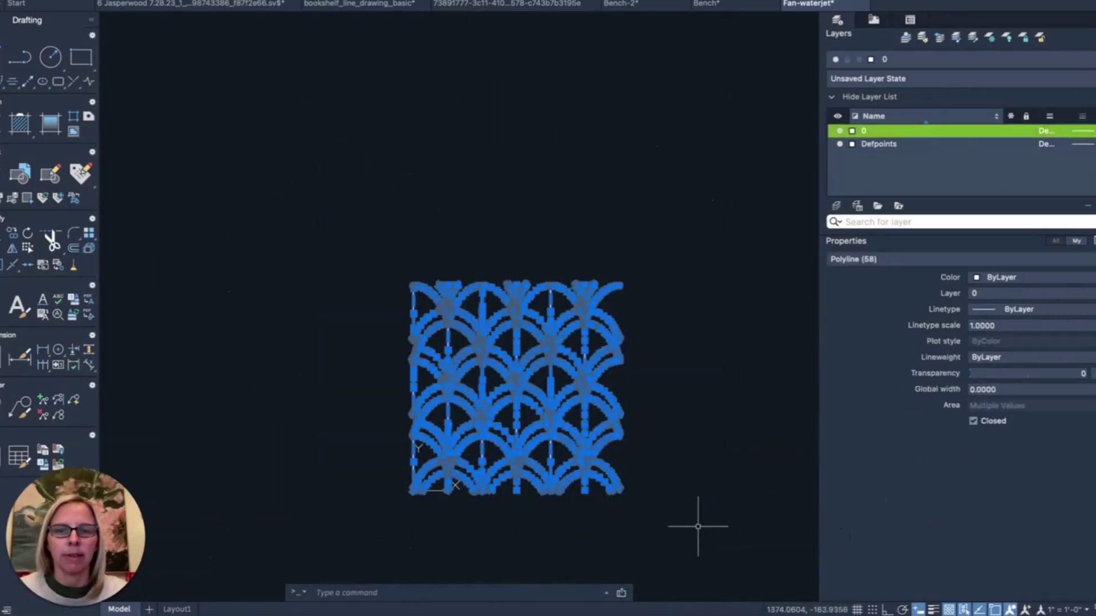
Start SCALE on the fan pattern from its lower-left corner, then cancel, keeping the original size.
{"action": "scroll", "coordinate": [439, 490], "scroll_direction": "up", "scroll_amount": 6}
{"action": "scroll", "coordinate": [375, 498], "scroll_direction": "down", "scroll_amount": 5}
{"action": "type", "text": "sc"}
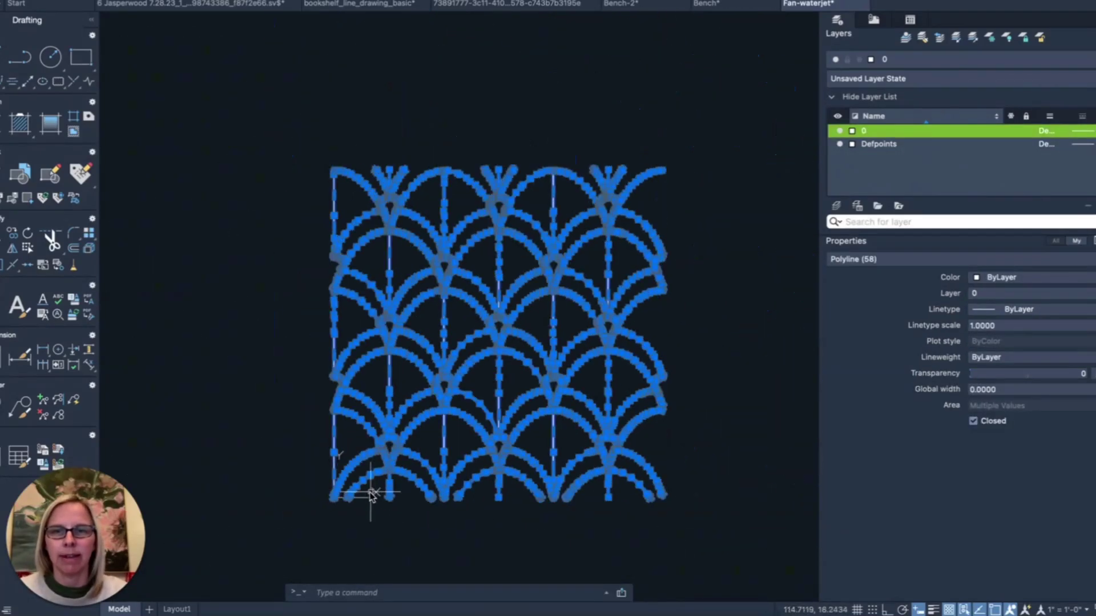
{"action": "key", "text": "Return"}
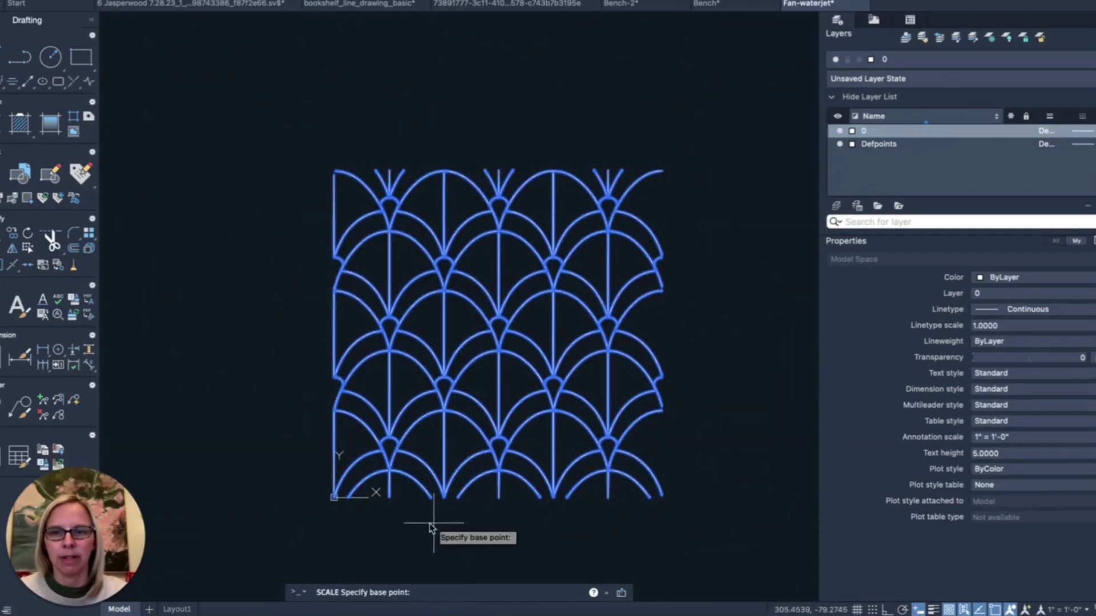
{"action": "left_click", "coordinate": [334, 496]}
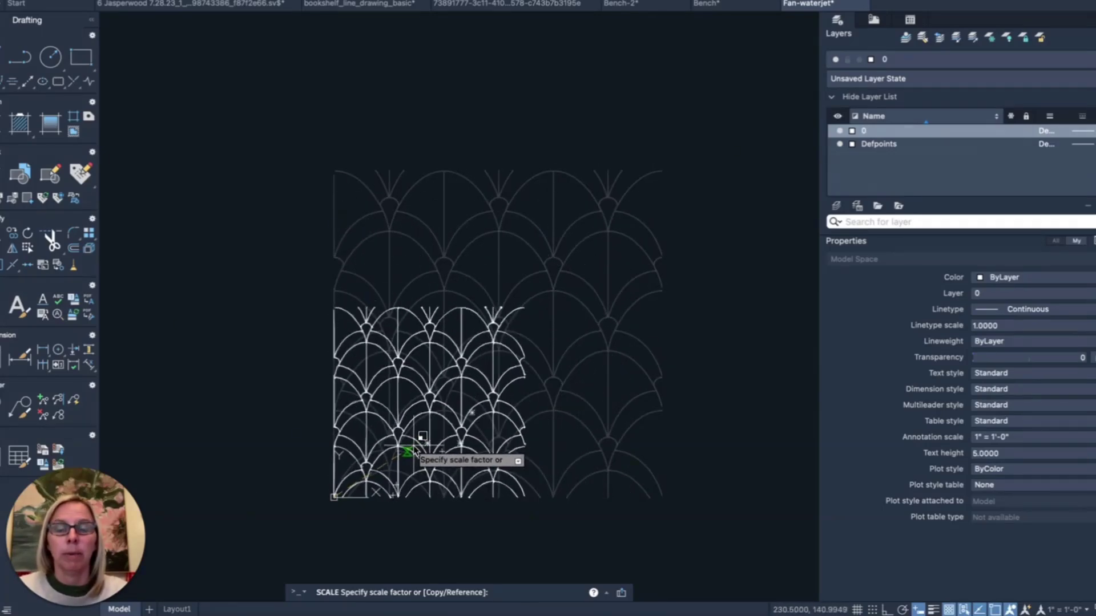
{"action": "key", "text": "Escape"}
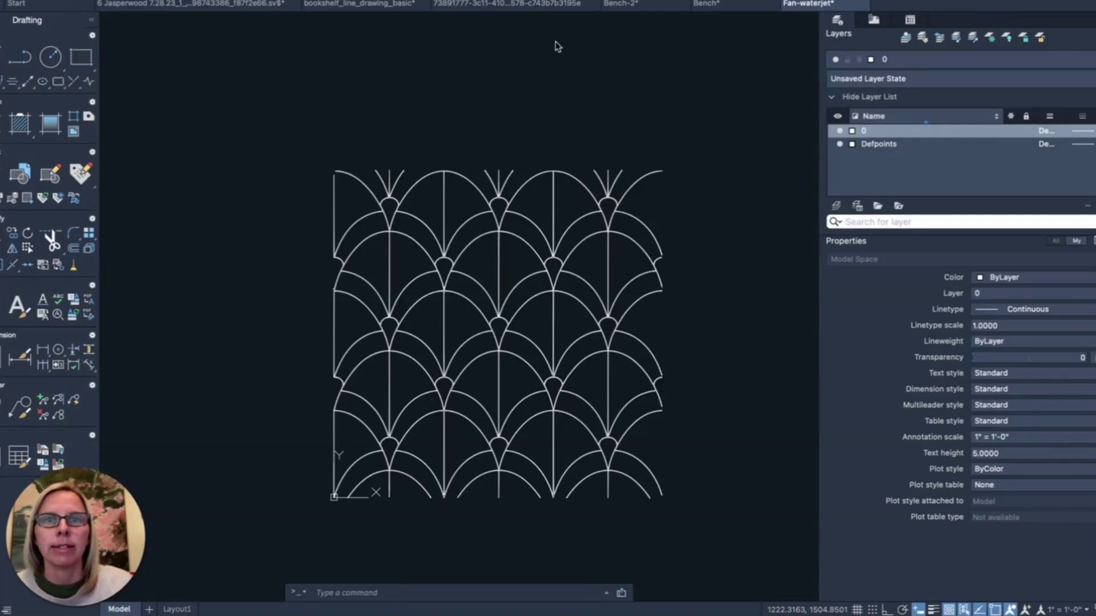
Switch to the bookshelf_line_drawing_basic drawing tab.
{"action": "left_click", "coordinate": [386, 7]}
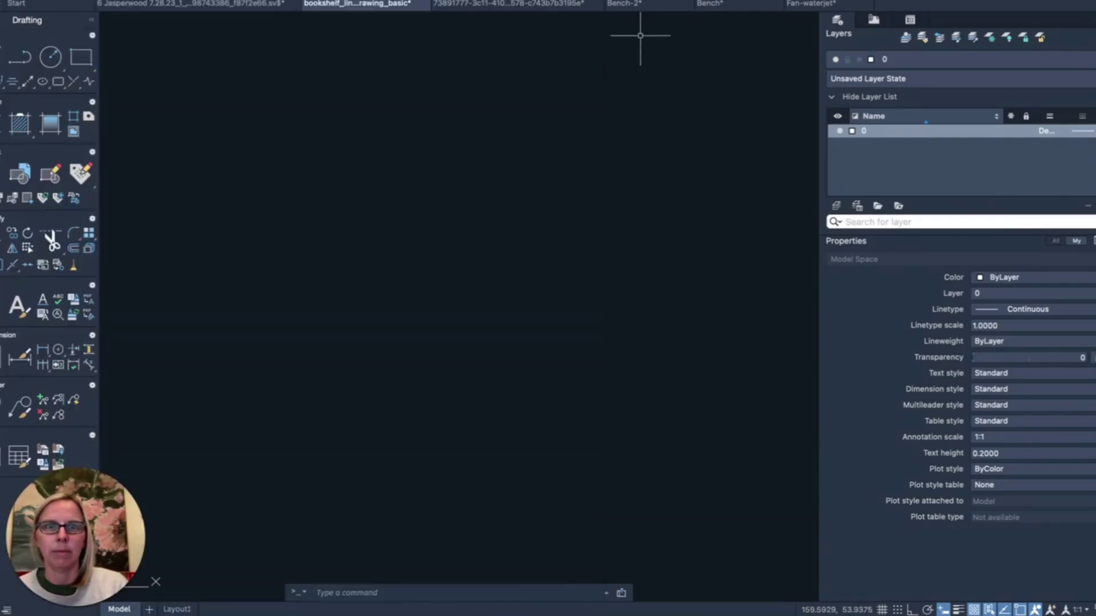
Inspect the Bench-2 drawing, zooming and panning its view down and left.
{"action": "left_click", "coordinate": [628, 4]}
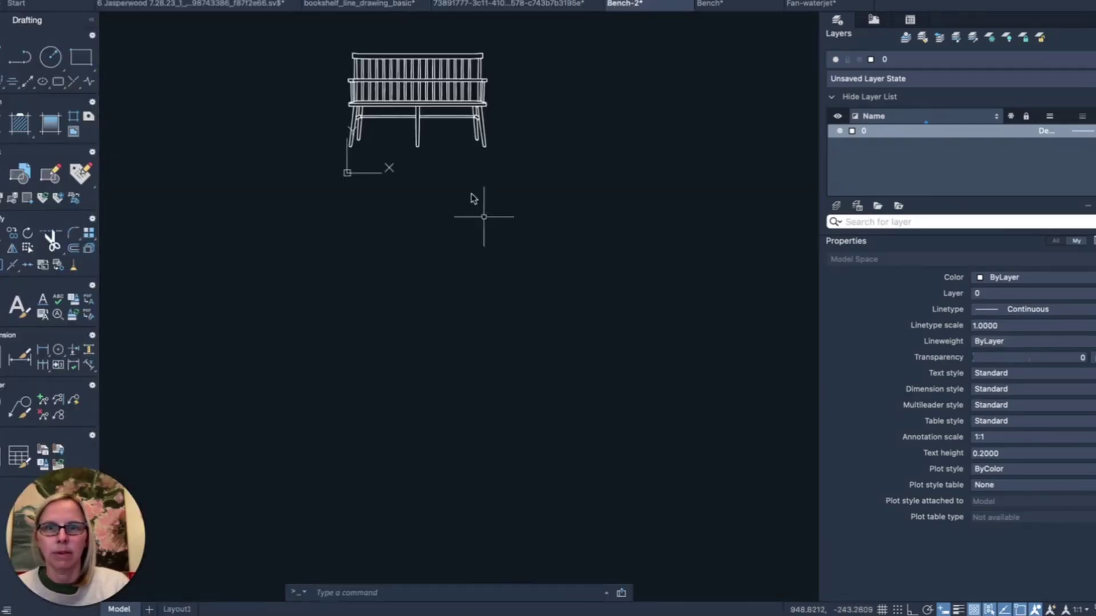
{"action": "scroll", "coordinate": [472, 196], "scroll_direction": "up", "scroll_amount": 5}
{"action": "scroll", "coordinate": [423, 110], "scroll_direction": "down", "scroll_amount": 1}
{"action": "scroll", "coordinate": [418, 131], "scroll_direction": "up", "scroll_amount": 2}
{"action": "left_click_drag", "start_coordinate": [418, 131], "coordinate": [391, 172]}
In the Bench drawing, crossing-select the bench linework and start a STRETCH, then cancel it.
{"action": "left_click", "coordinate": [710, 5]}
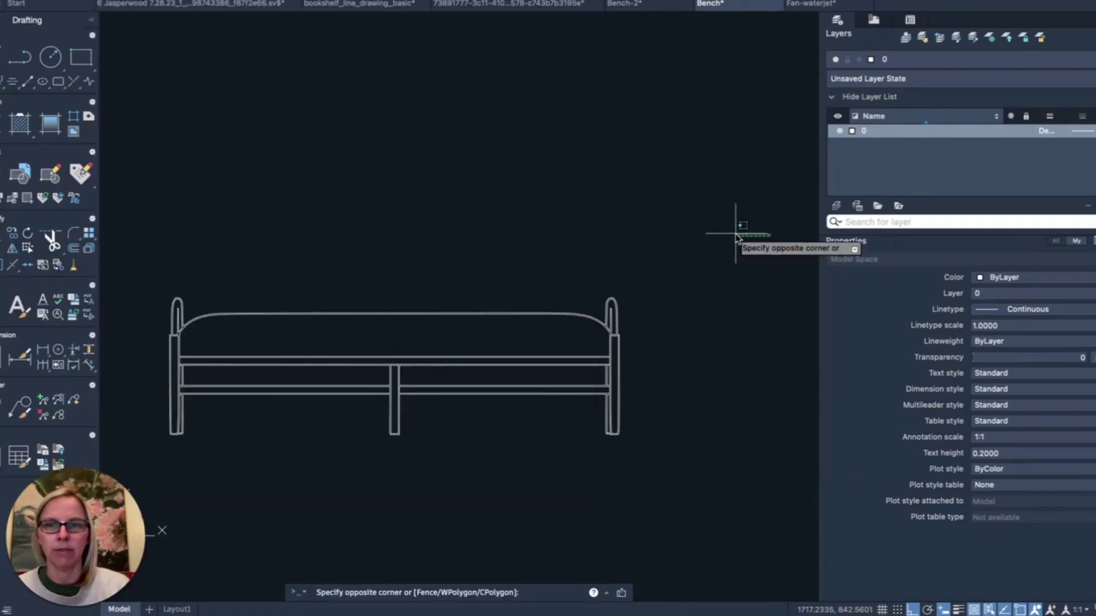
{"action": "left_click", "coordinate": [729, 237]}
{"action": "left_click", "coordinate": [734, 502]}
{"action": "left_click", "coordinate": [519, 183]}
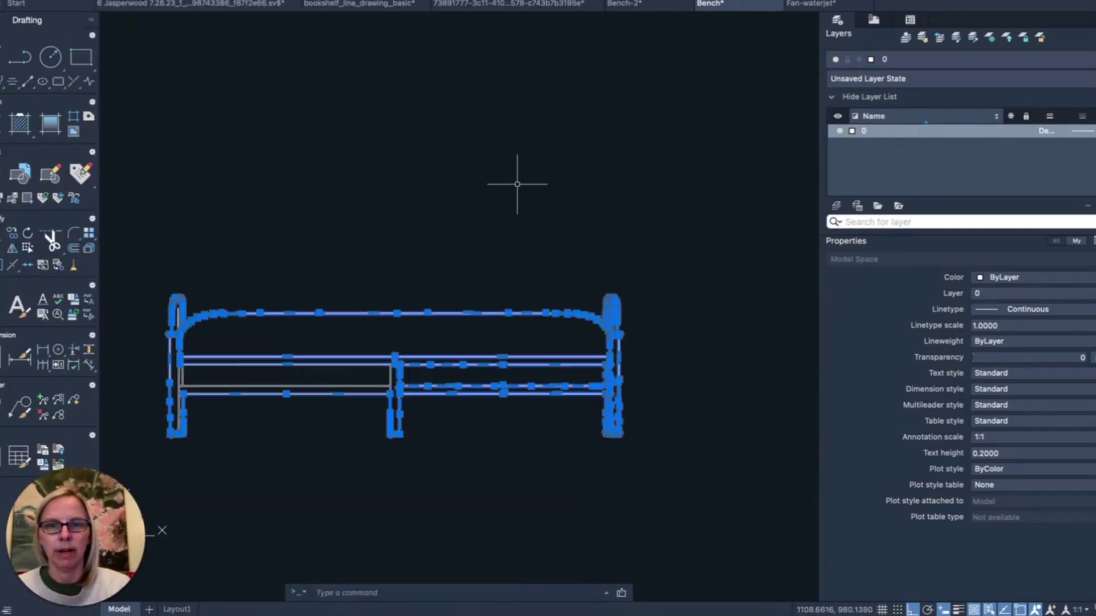
{"action": "type", "text": "st"}
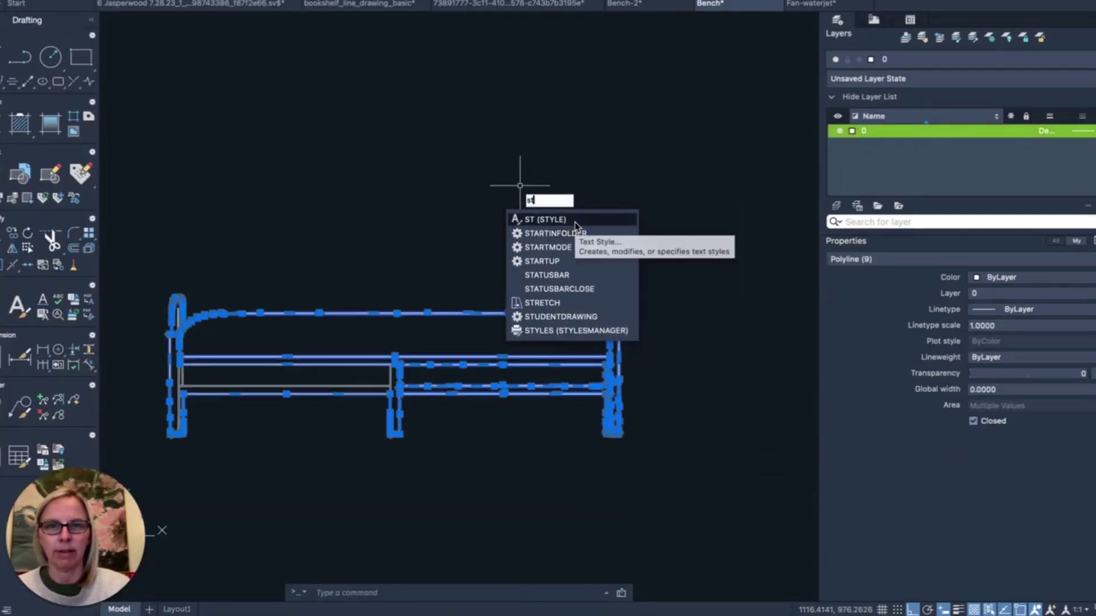
{"action": "type", "text": "r"}
{"action": "key", "text": "Return"}
{"action": "left_click", "coordinate": [657, 195]}
{"action": "key", "text": "Escape"}
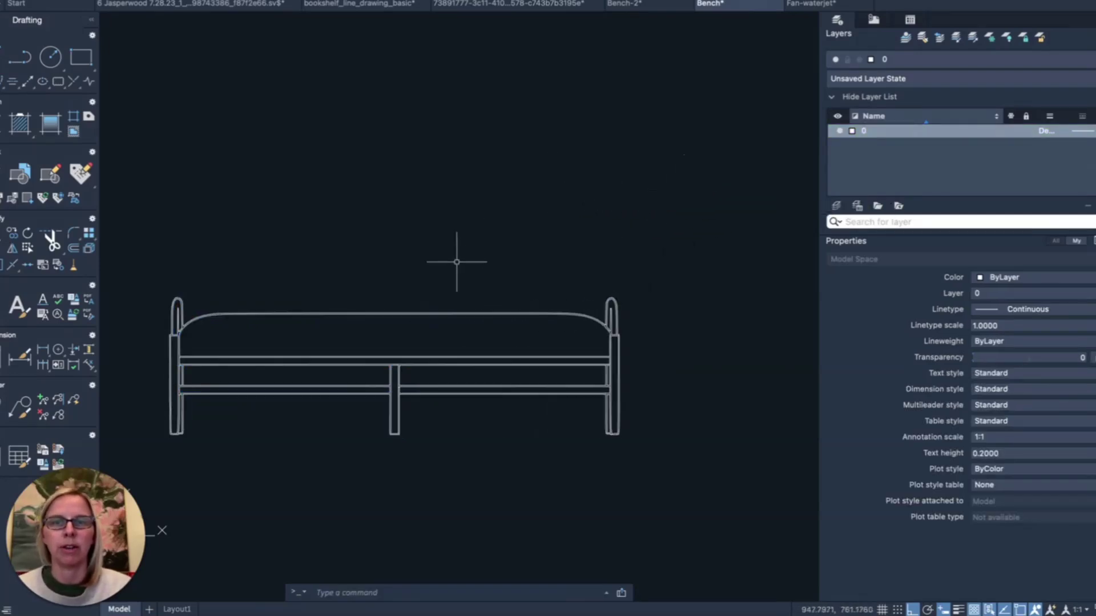